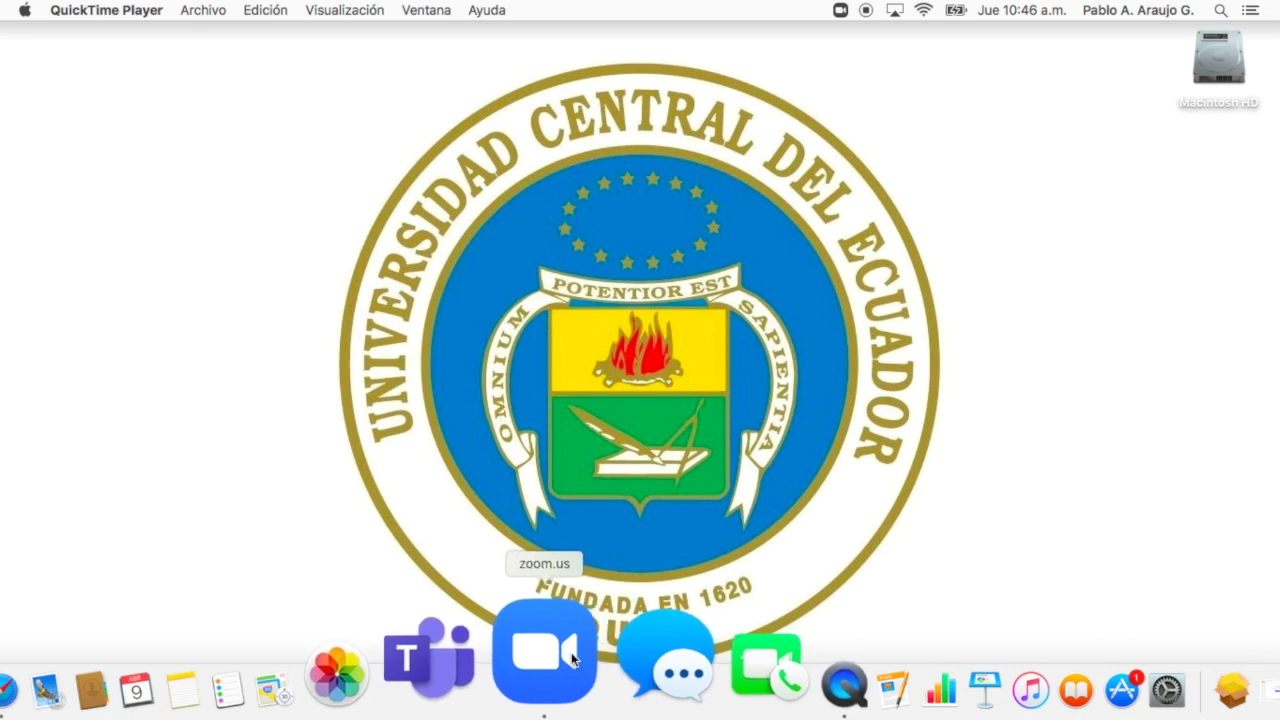
# Open Zoom, begin scheduling a new meeting and set its topic to "Reunión del Area de Biotecnologia Industrial".
pyautogui.click(570, 658)
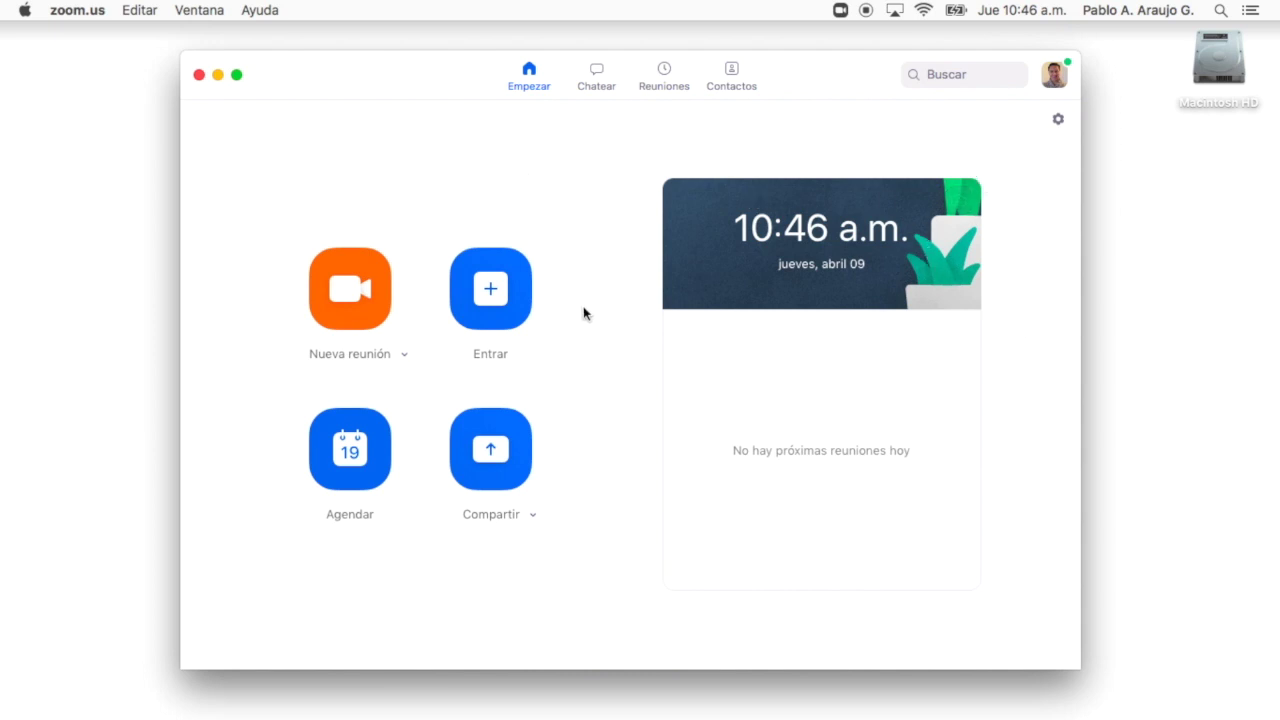
pyautogui.click(379, 449)
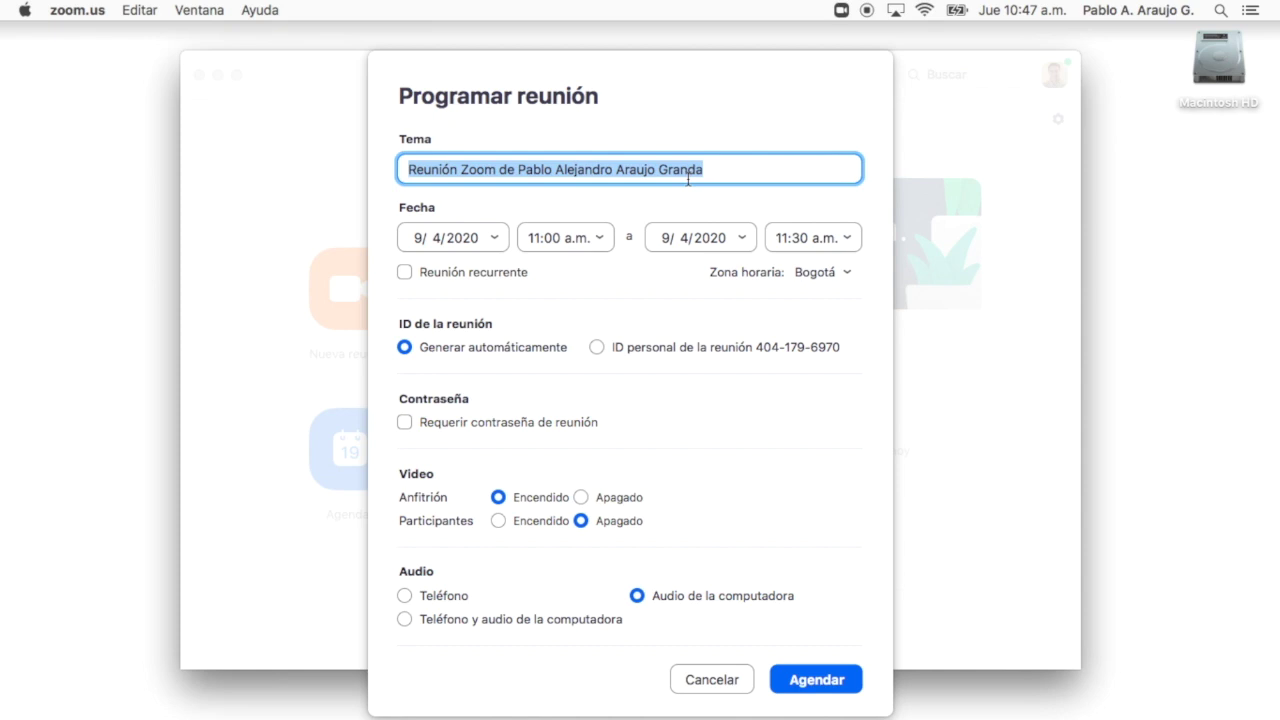
pyautogui.write('Reu')
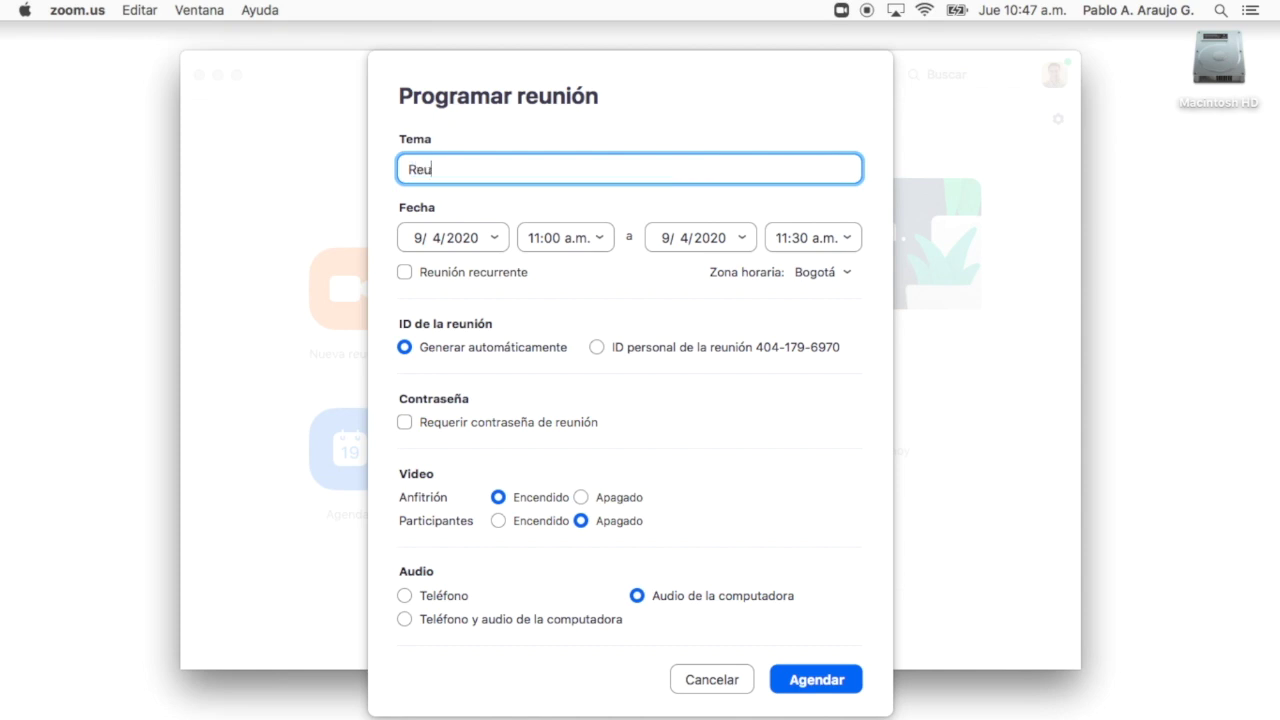
pyautogui.write('nión del Area de Biotecno')
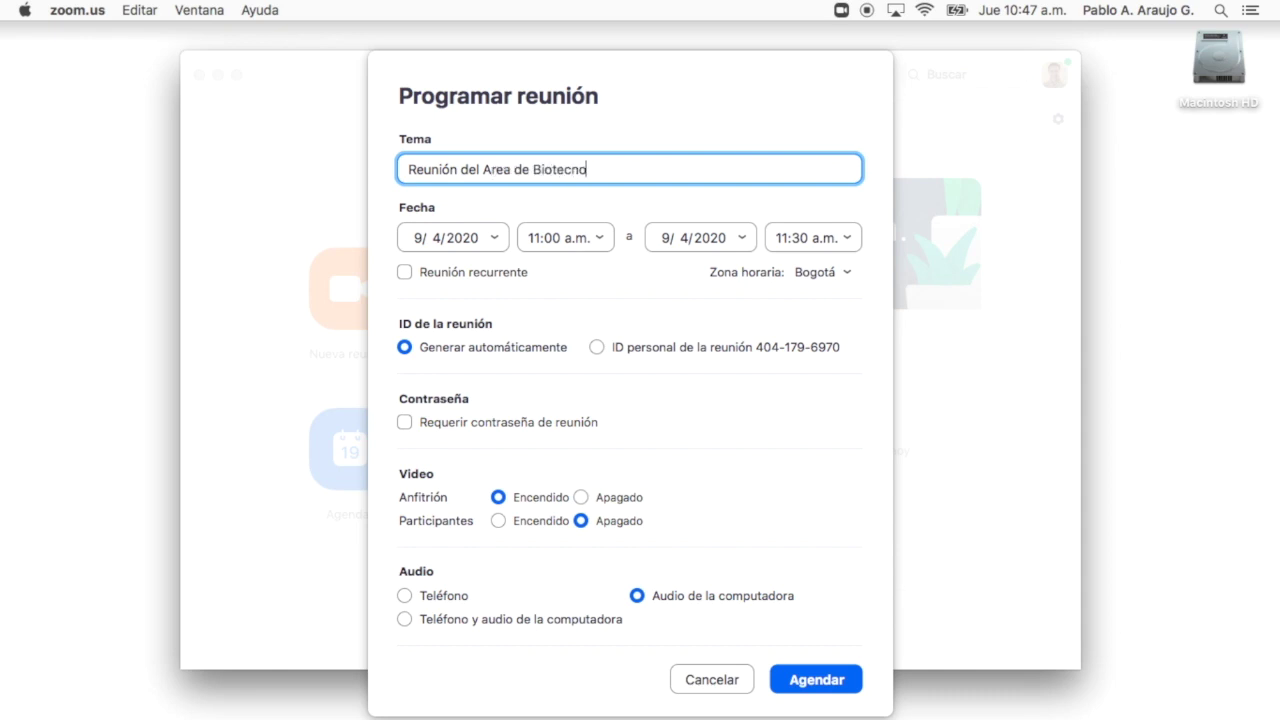
pyautogui.write('logia Industrial')
pyautogui.press('BackSpace')
pyautogui.press('BackSpace')
pyautogui.press('BackSpace')
pyautogui.write('ial')
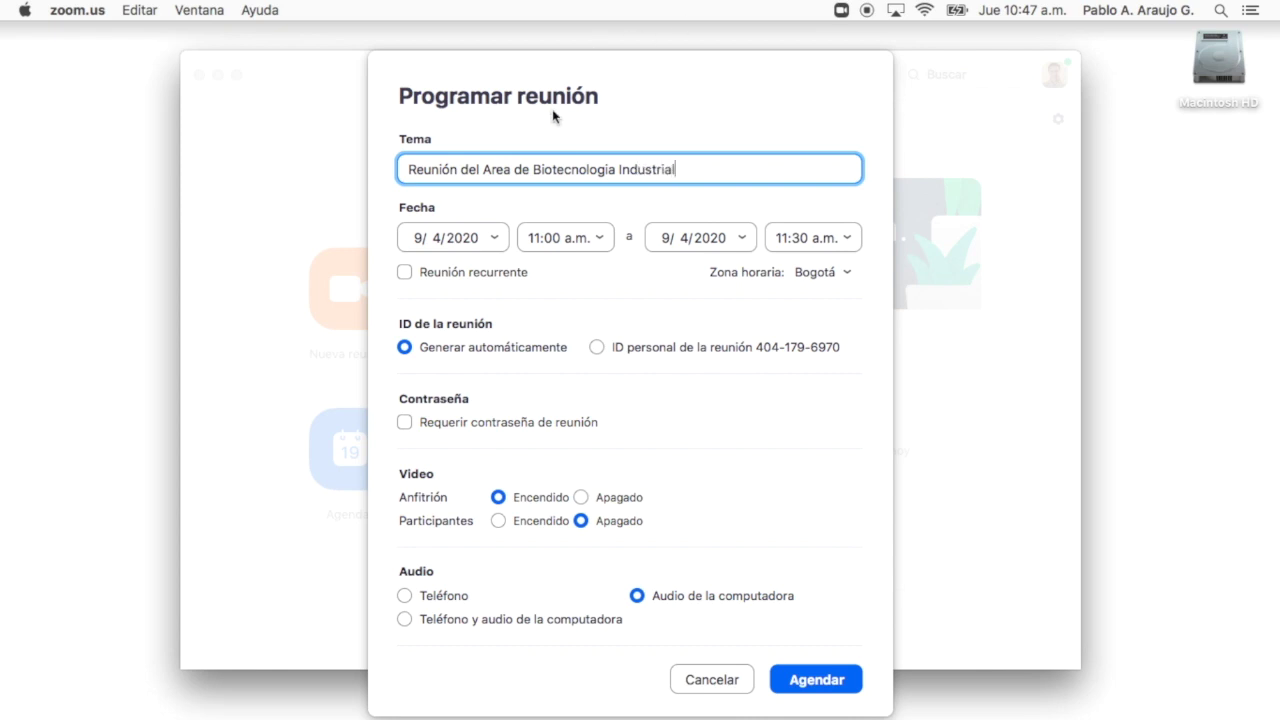
# Set the meeting date to 10/4/2020, with an end time of 11:30 a.m. and the Bogotá time zone.
pyautogui.click(493, 240)
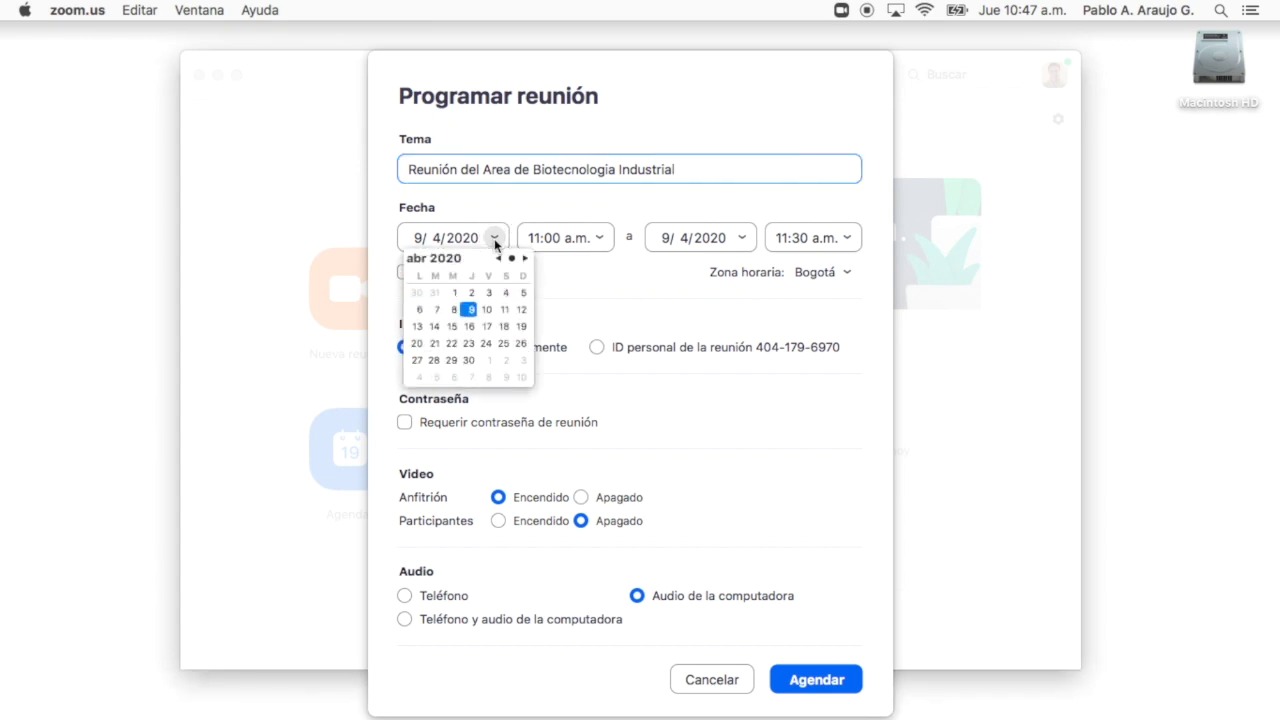
pyautogui.click(487, 310)
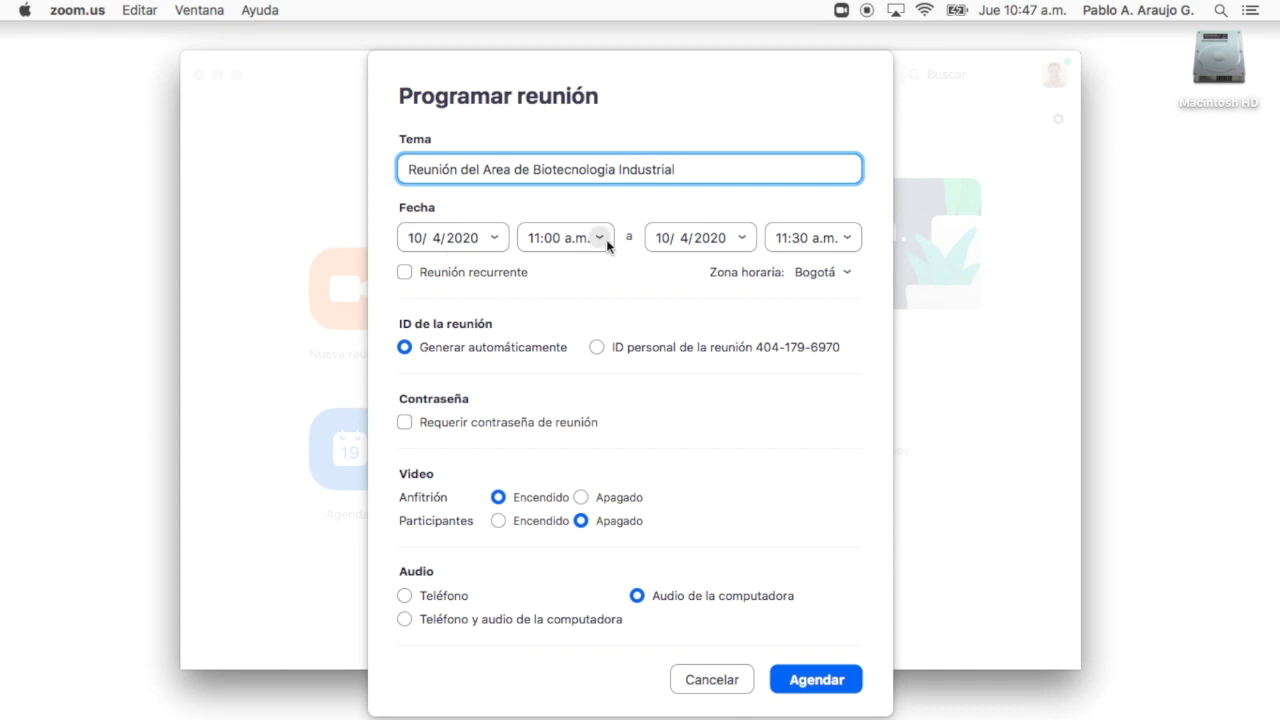
pyautogui.click(846, 239)
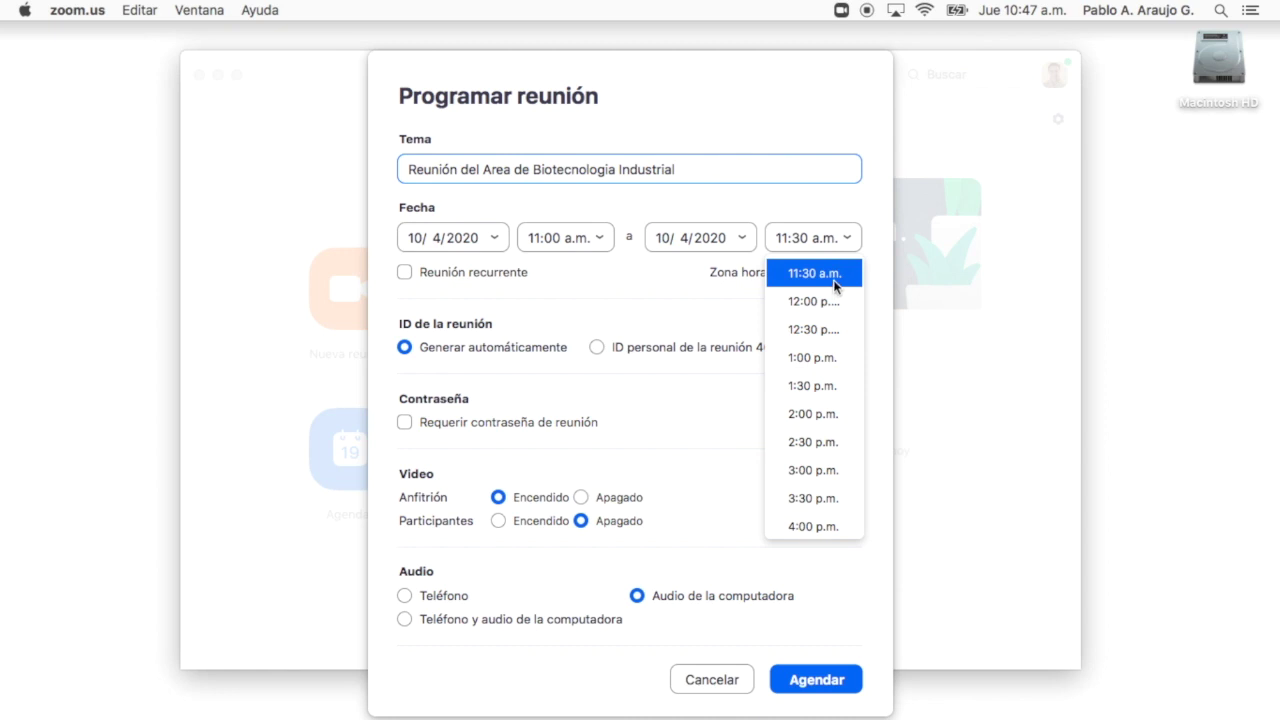
pyautogui.click(836, 284)
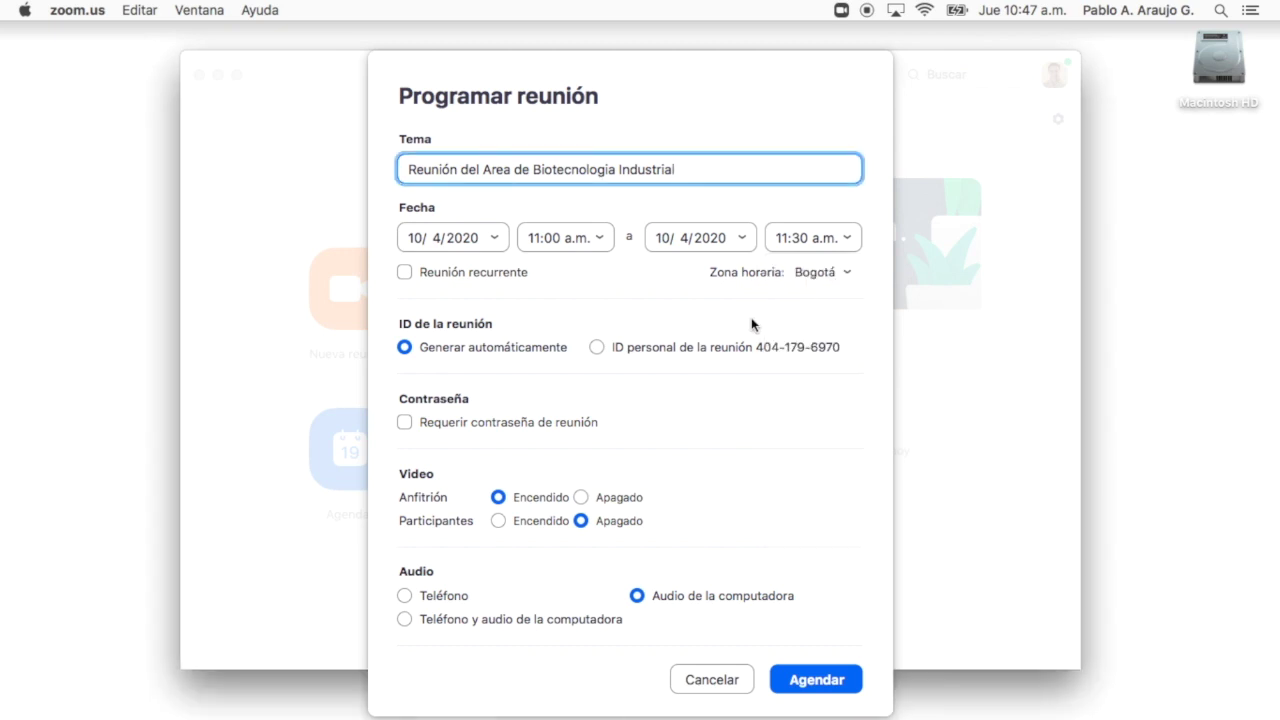
pyautogui.click(847, 272)
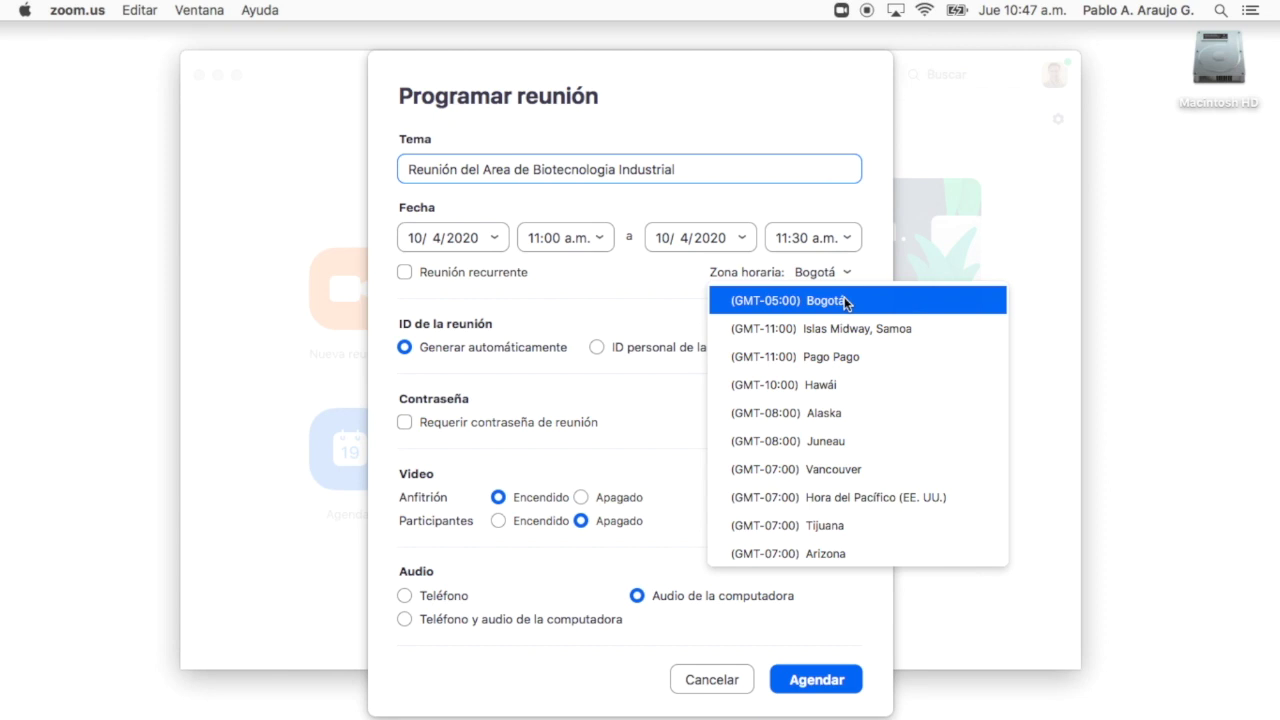
pyautogui.click(846, 303)
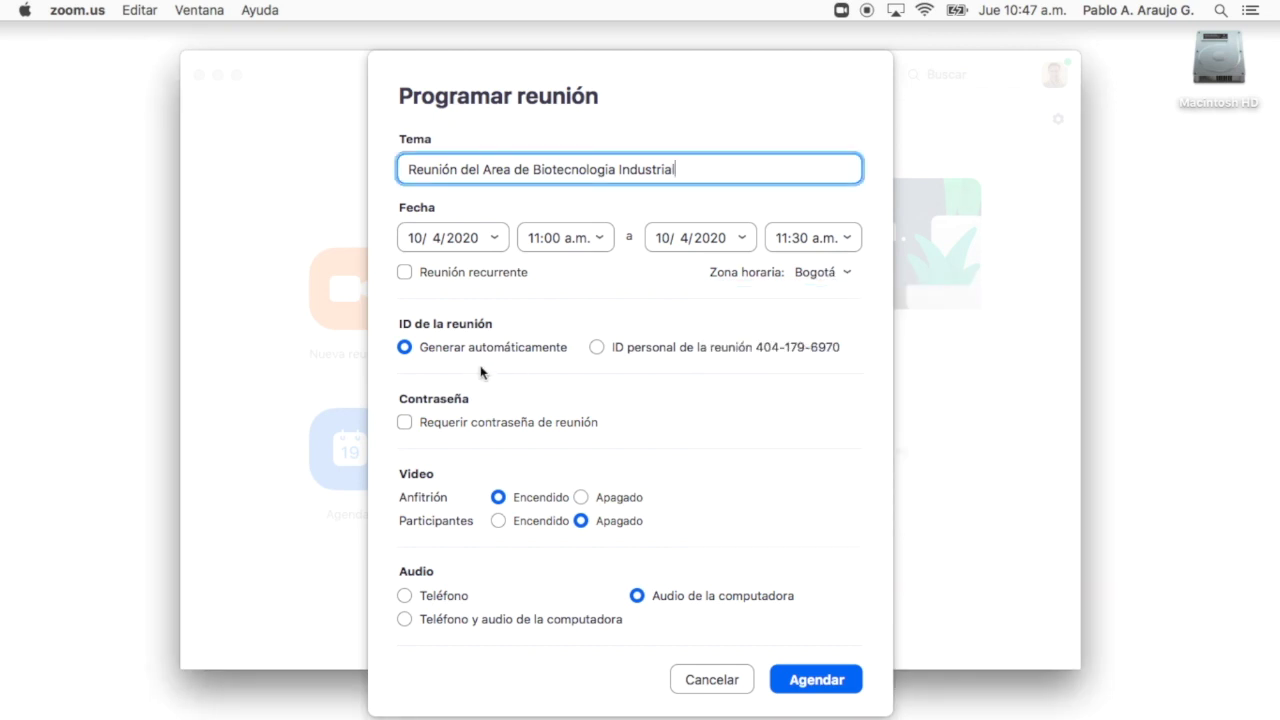
# Require a meeting password and keep the automatically generated one.
pyautogui.scroll(-2, 510, 362)
pyautogui.scroll(-3, 510, 362)
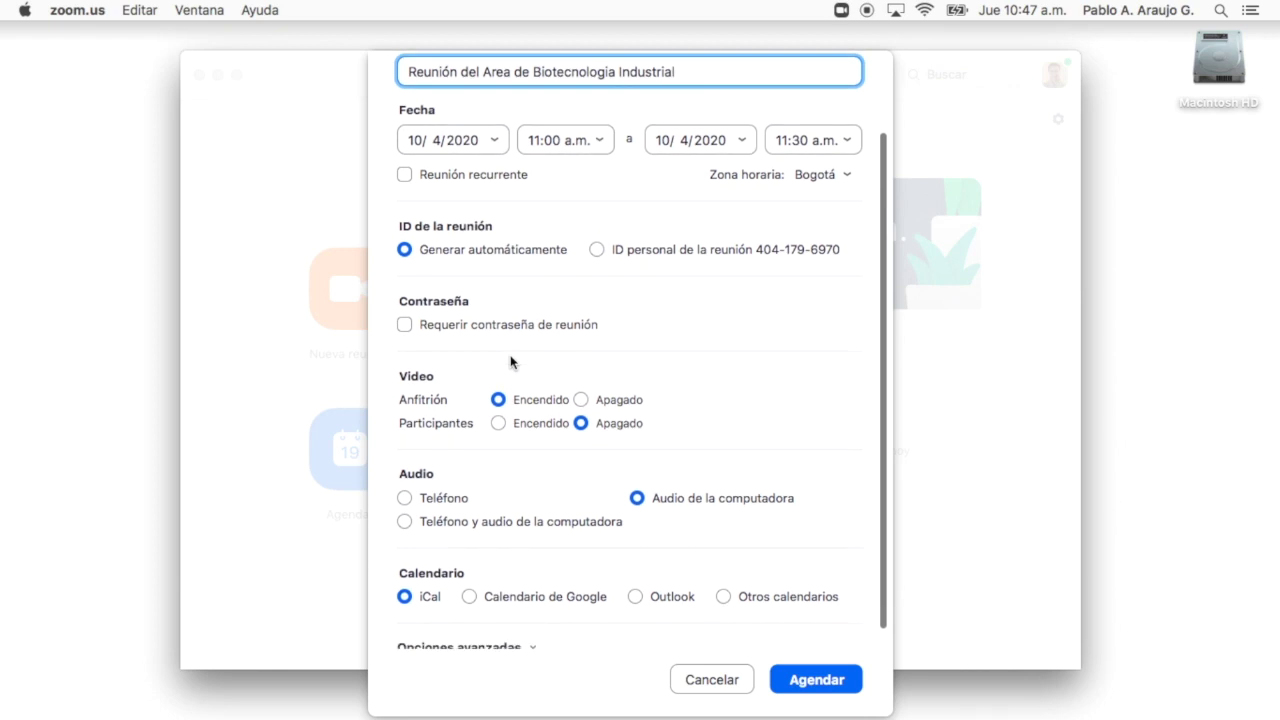
pyautogui.scroll(-1, 510, 362)
pyautogui.click(404, 304)
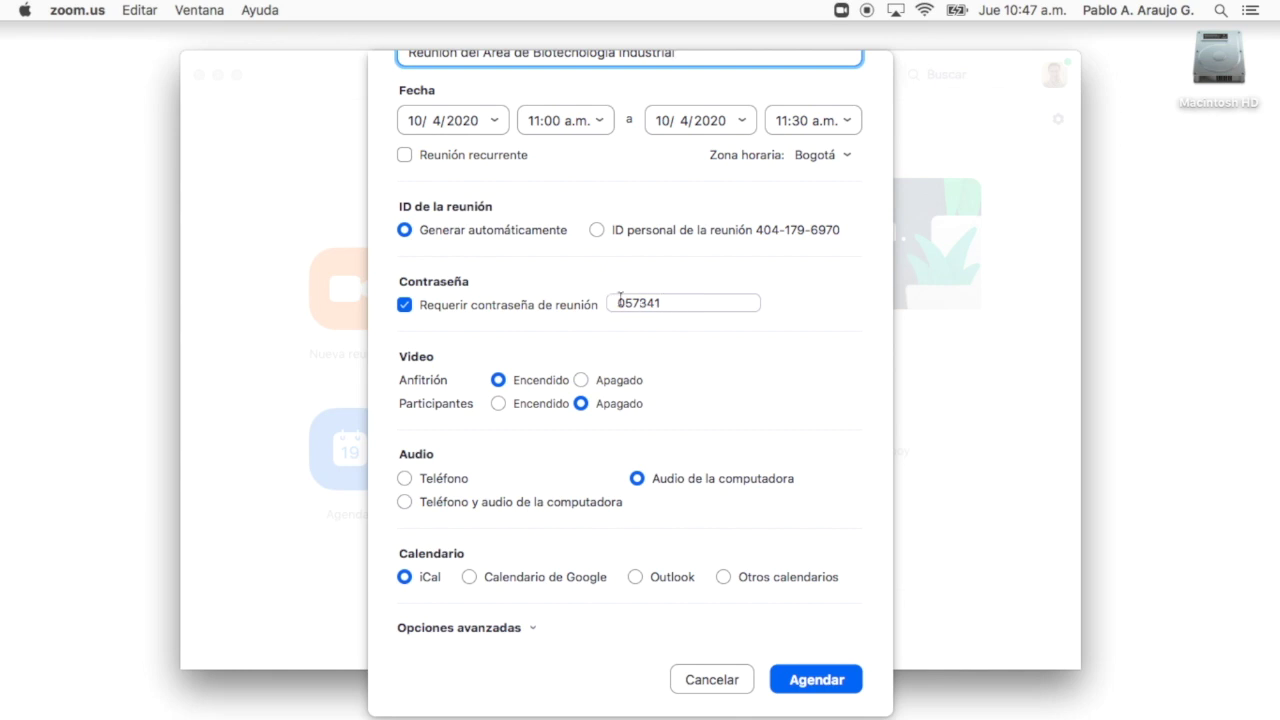
pyautogui.click(680, 306)
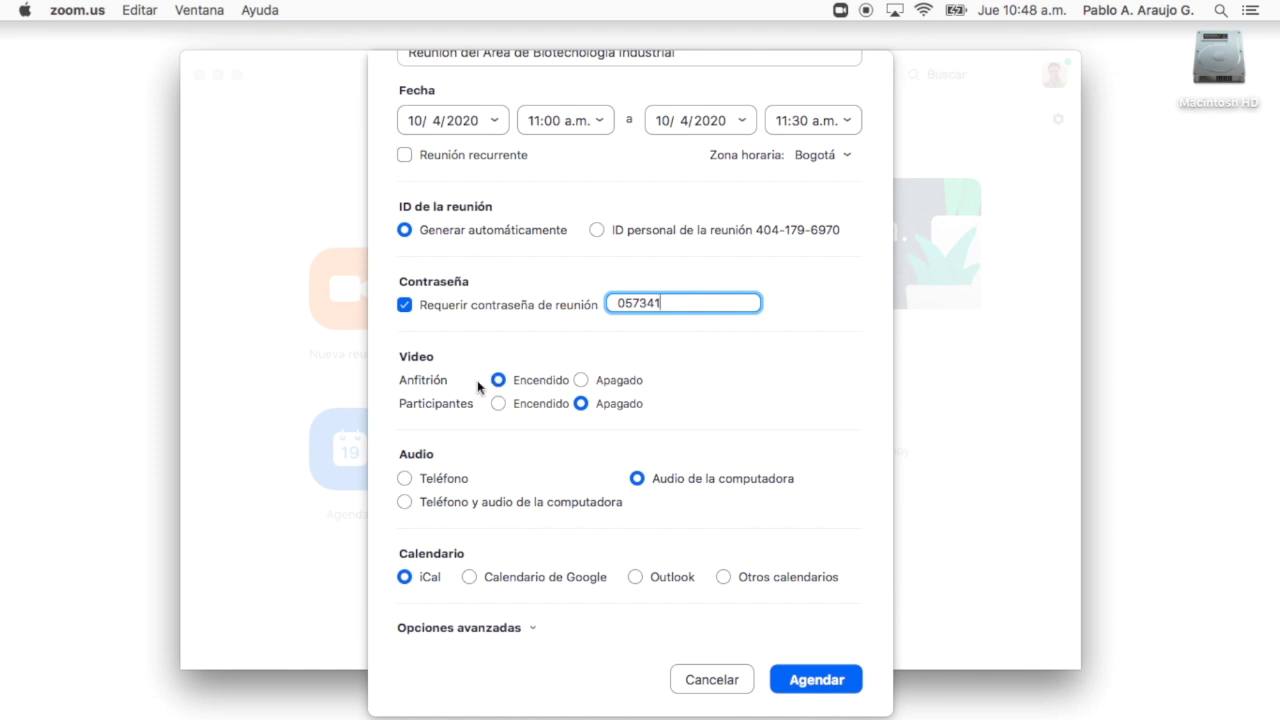
# Set the participants' video to Encendido for the meeting.
pyautogui.click(498, 404)
pyautogui.scroll(2, 563, 470)
pyautogui.scroll(-2, 562, 470)
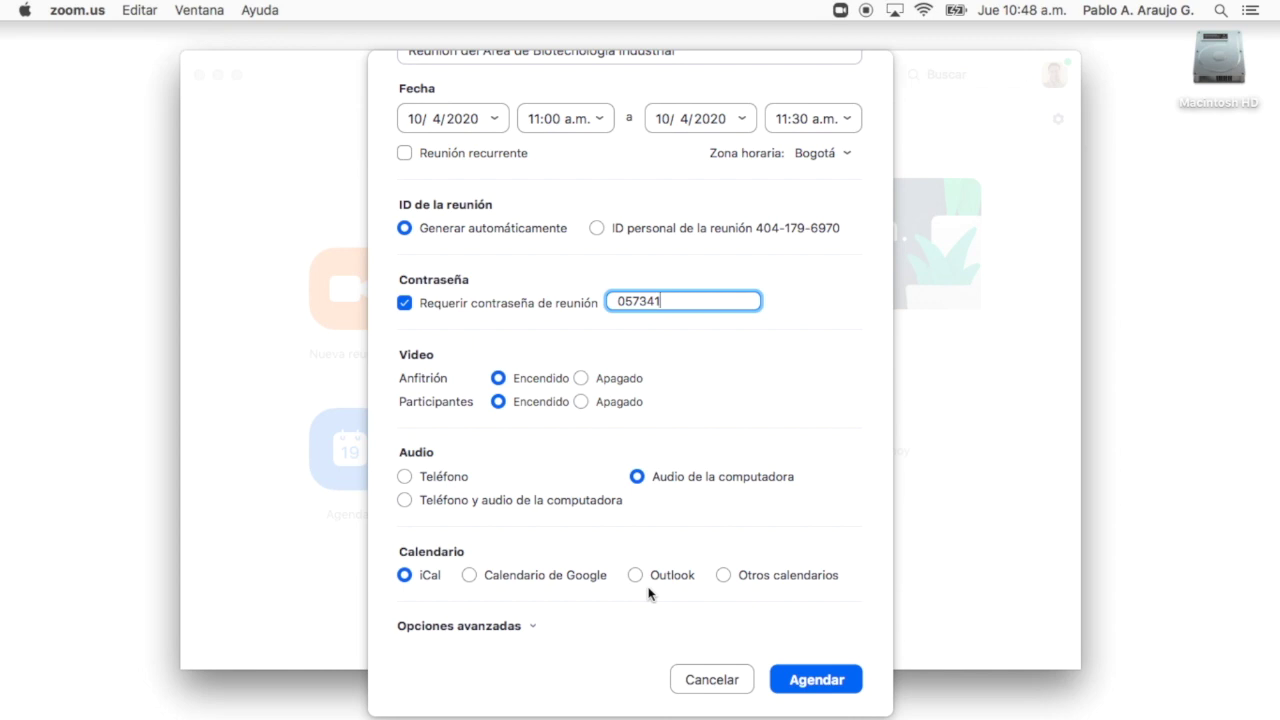
# In the advanced options, enable the waiting room, joining before the host and automatic recording on the local computer.
pyautogui.click(532, 628)
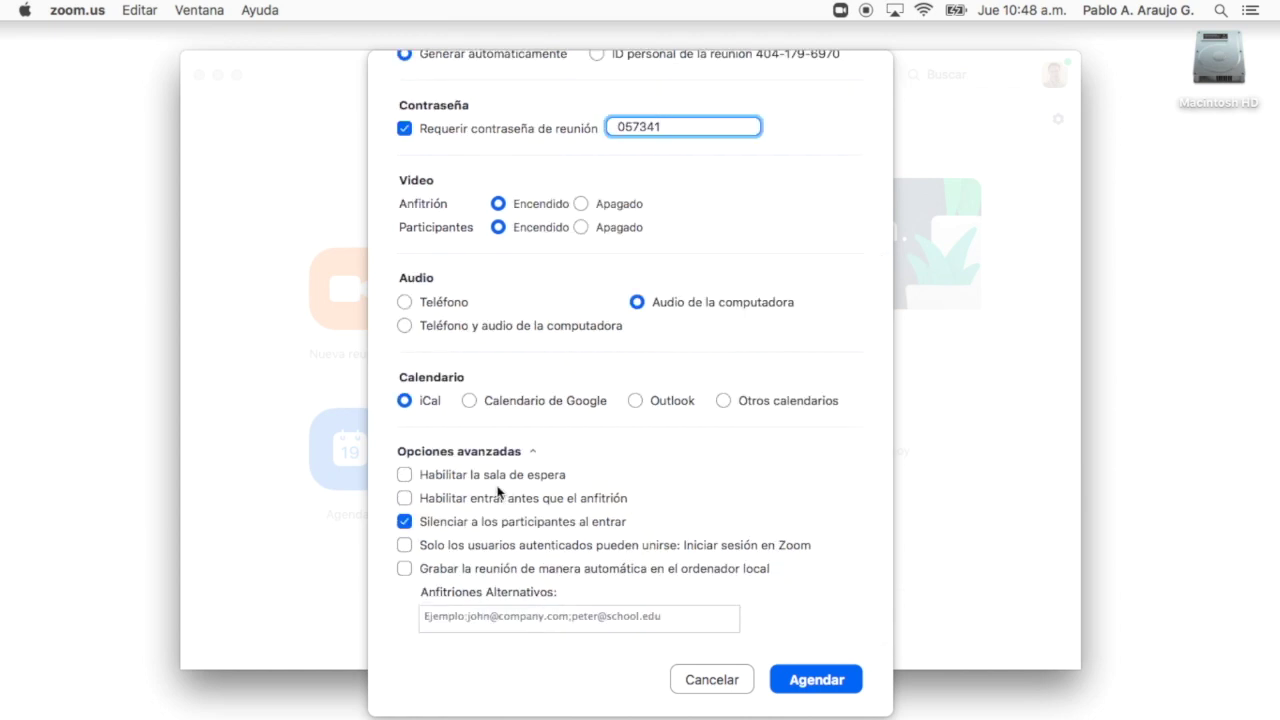
pyautogui.click(405, 475)
pyautogui.scroll(-1, 810, 465)
pyautogui.scroll(5, 808, 465)
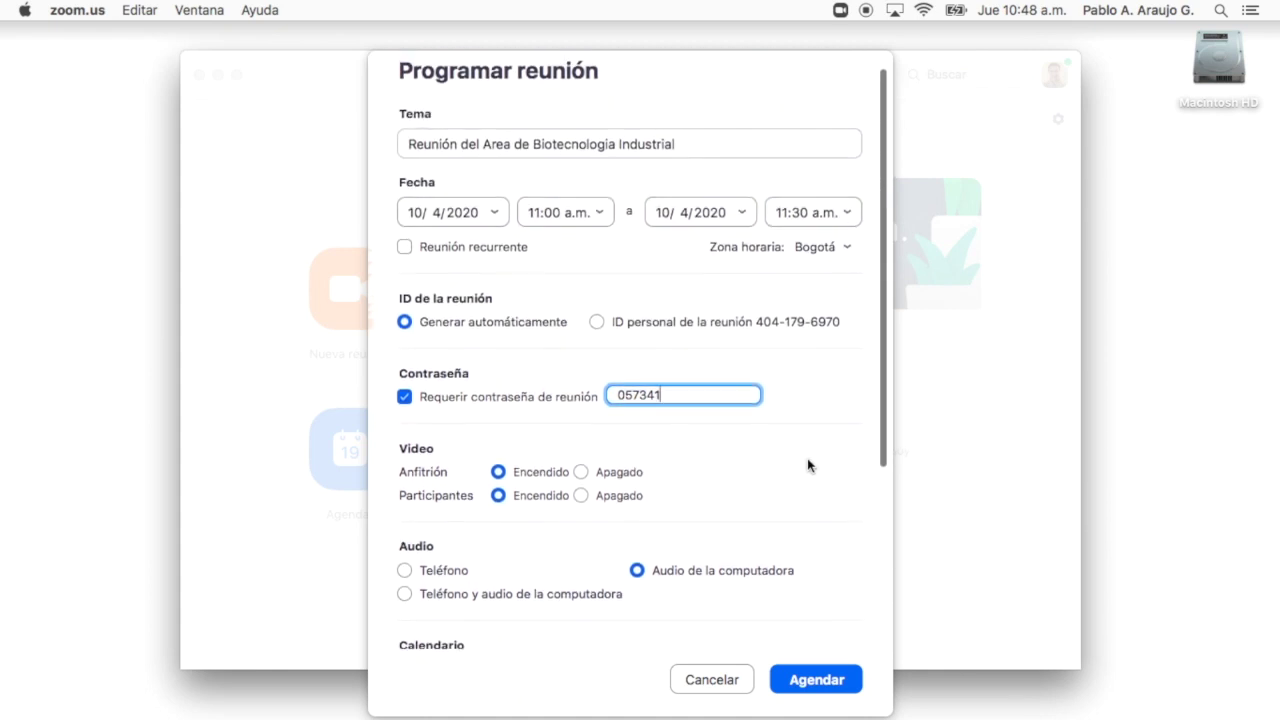
pyautogui.scroll(-5, 808, 460)
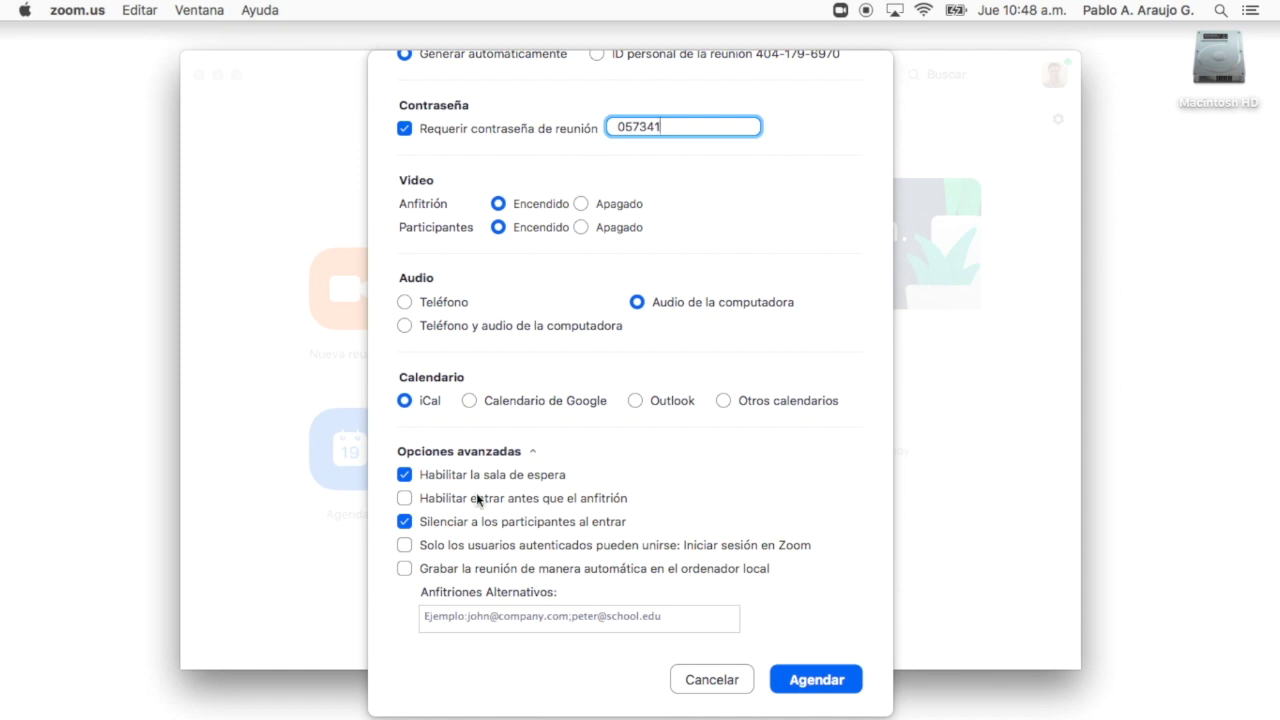
pyautogui.click(406, 499)
pyautogui.click(405, 569)
pyautogui.scroll(1, 714, 594)
pyautogui.scroll(-1, 714, 594)
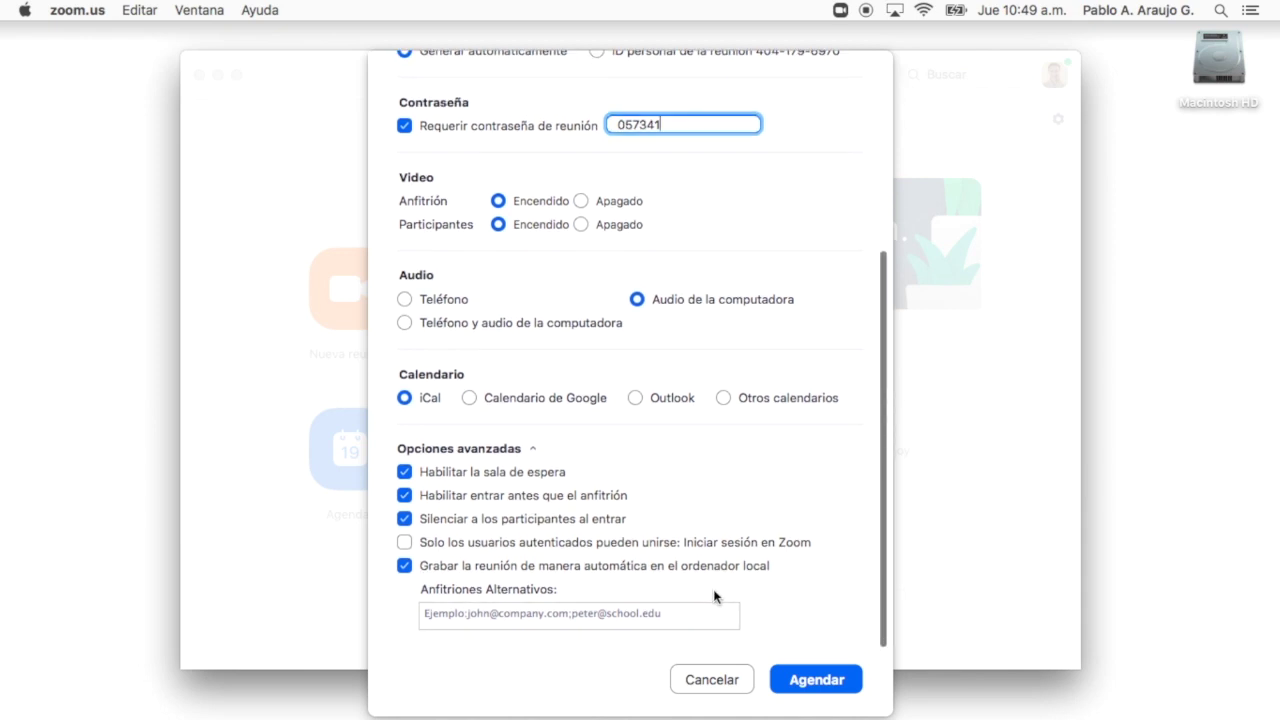
# Schedule the meeting with the chosen settings and close the Calendario window.
pyautogui.click(803, 680)
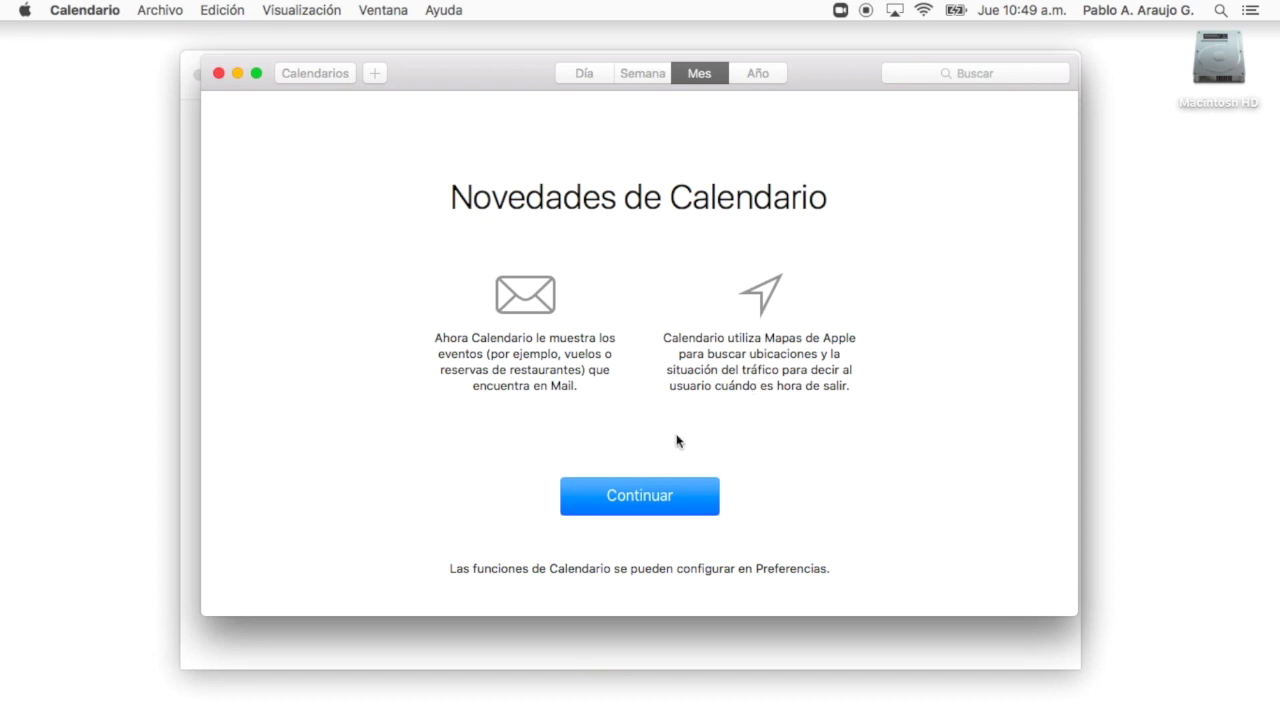
pyautogui.click(218, 74)
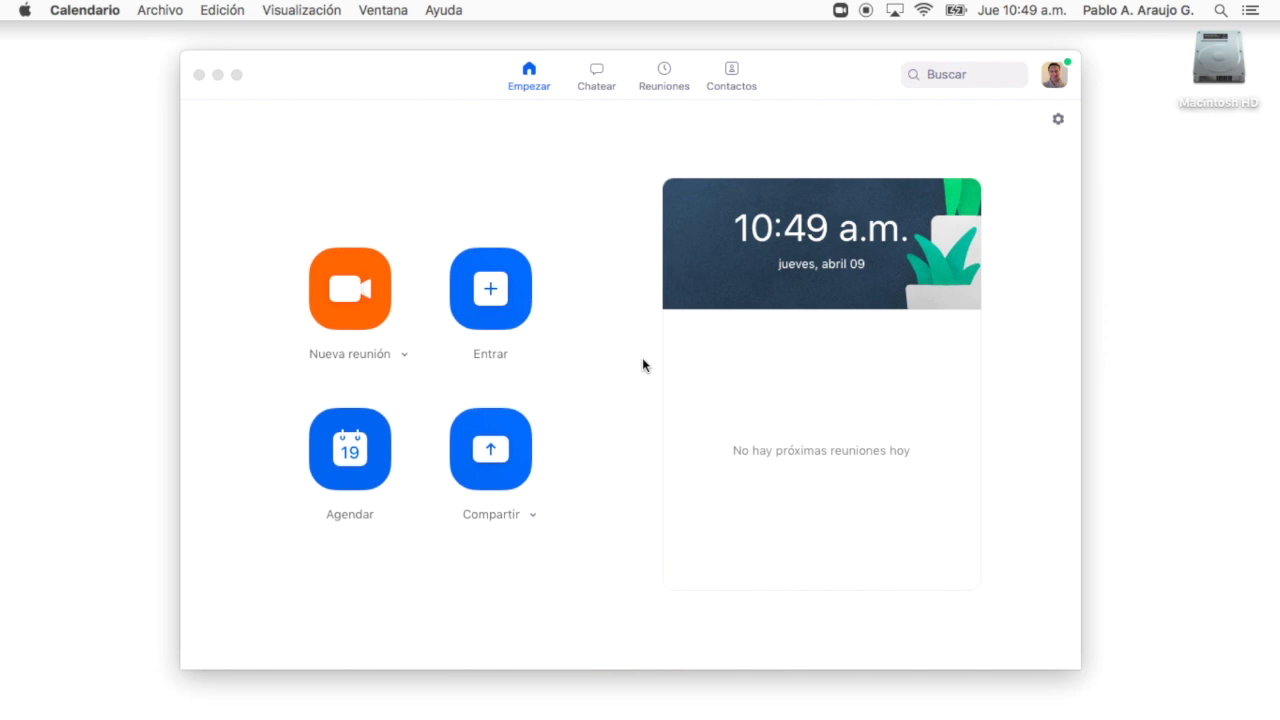
# Start the meeting from the upcoming meetings list and join it with computer audio.
pyautogui.click(666, 70)
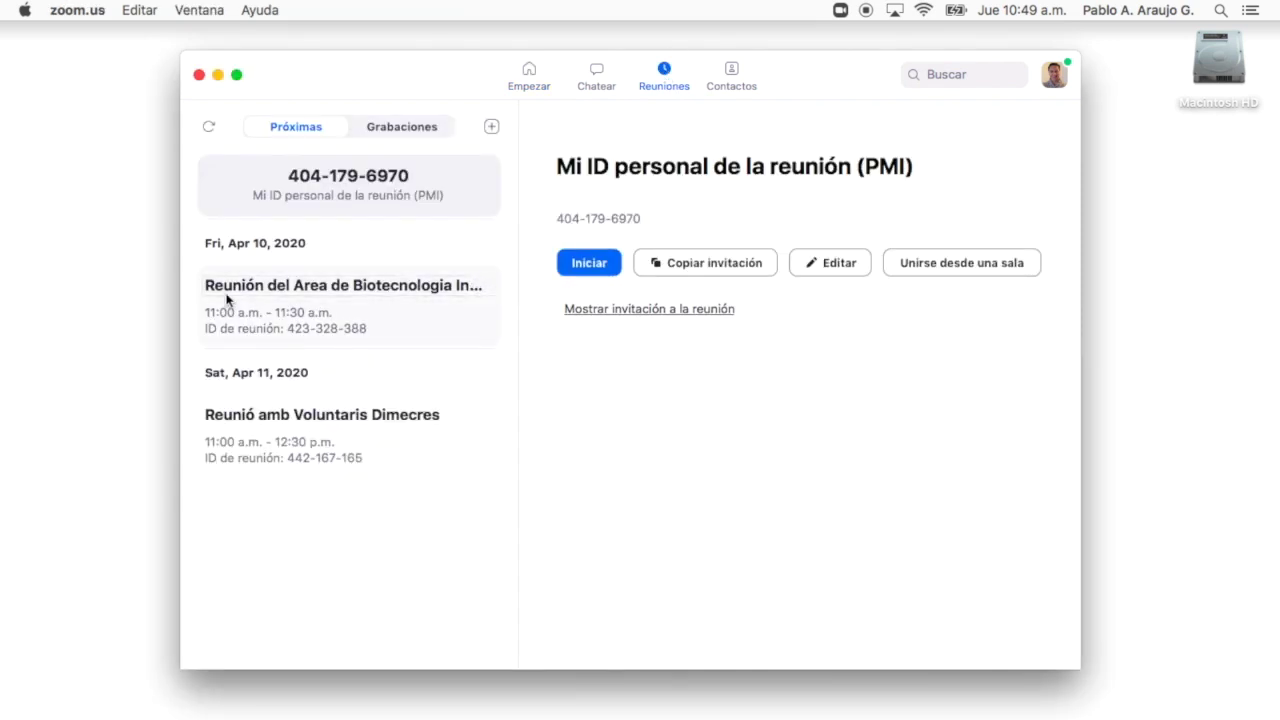
pyautogui.click(589, 263)
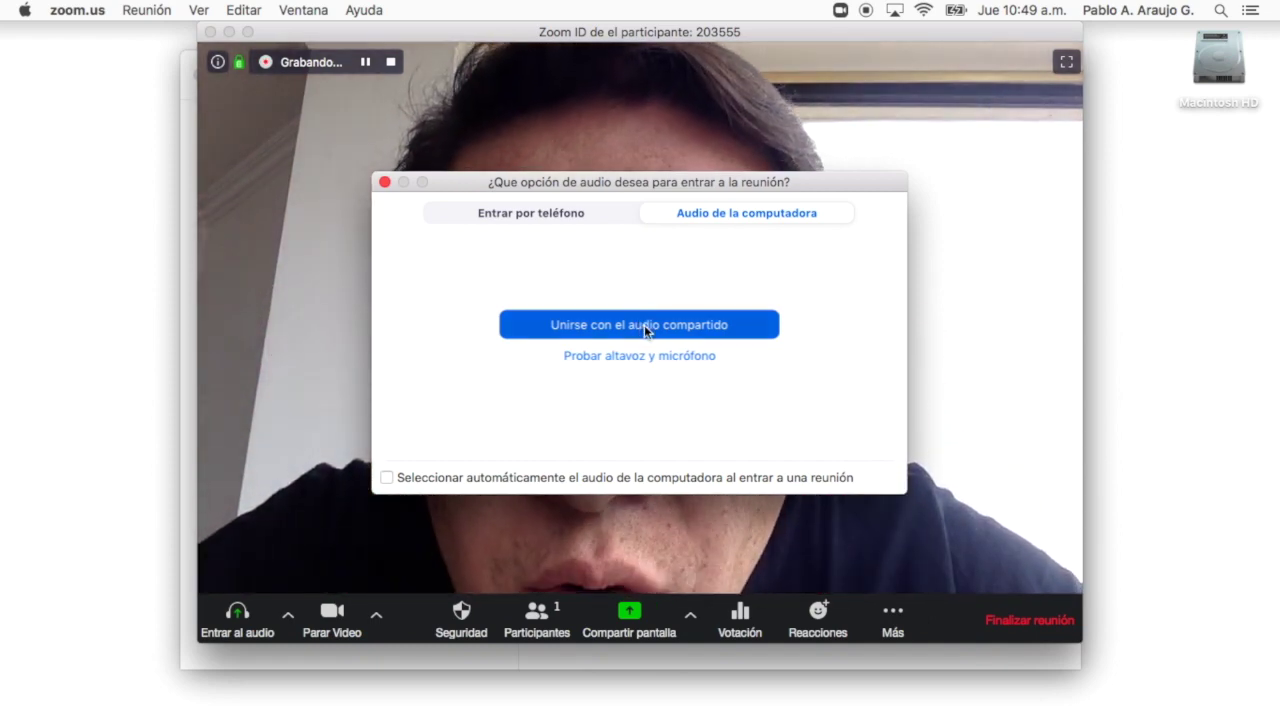
pyautogui.click(643, 325)
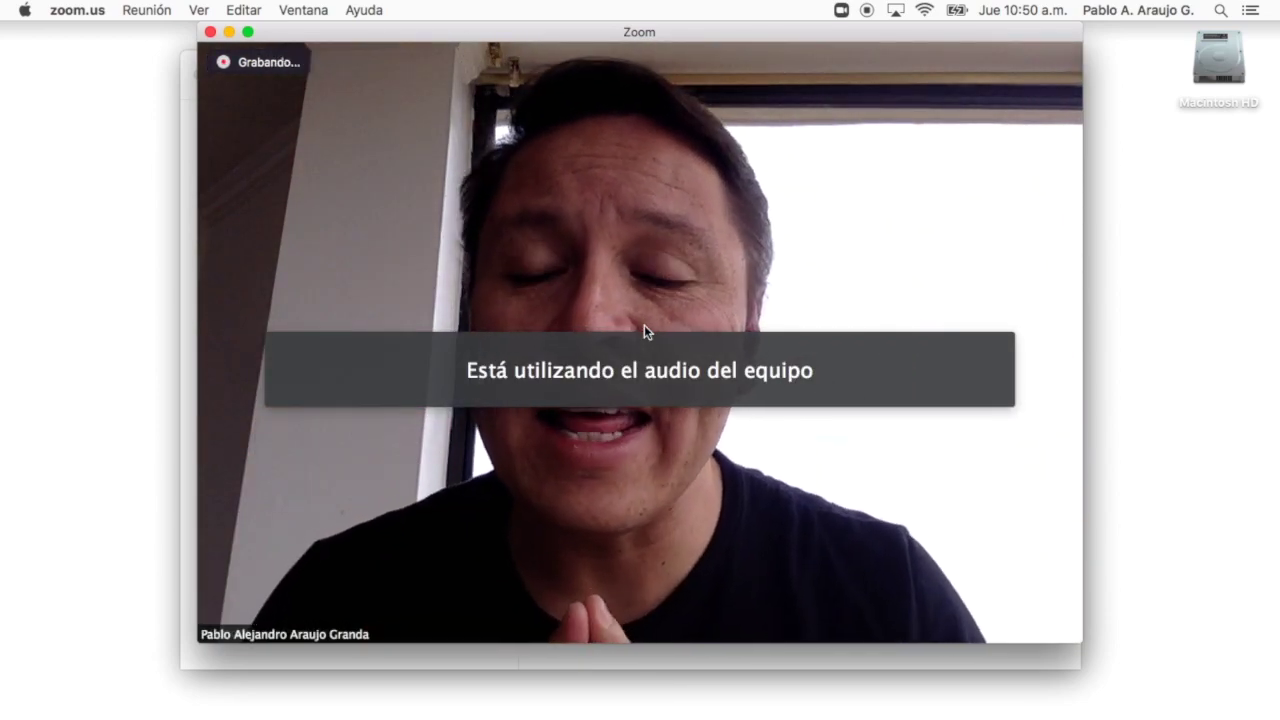
# Mute the microphone in the meeting and unmute it again.
pyautogui.moveTo(511, 431)
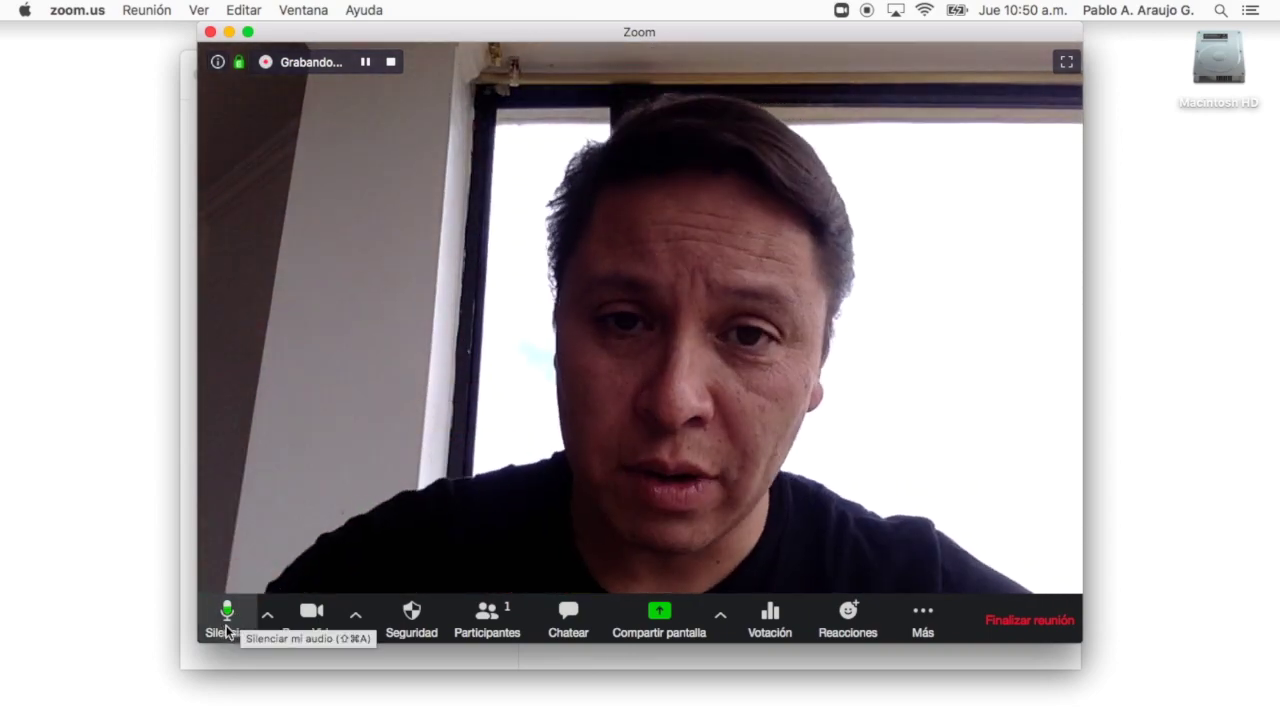
pyautogui.click(226, 618)
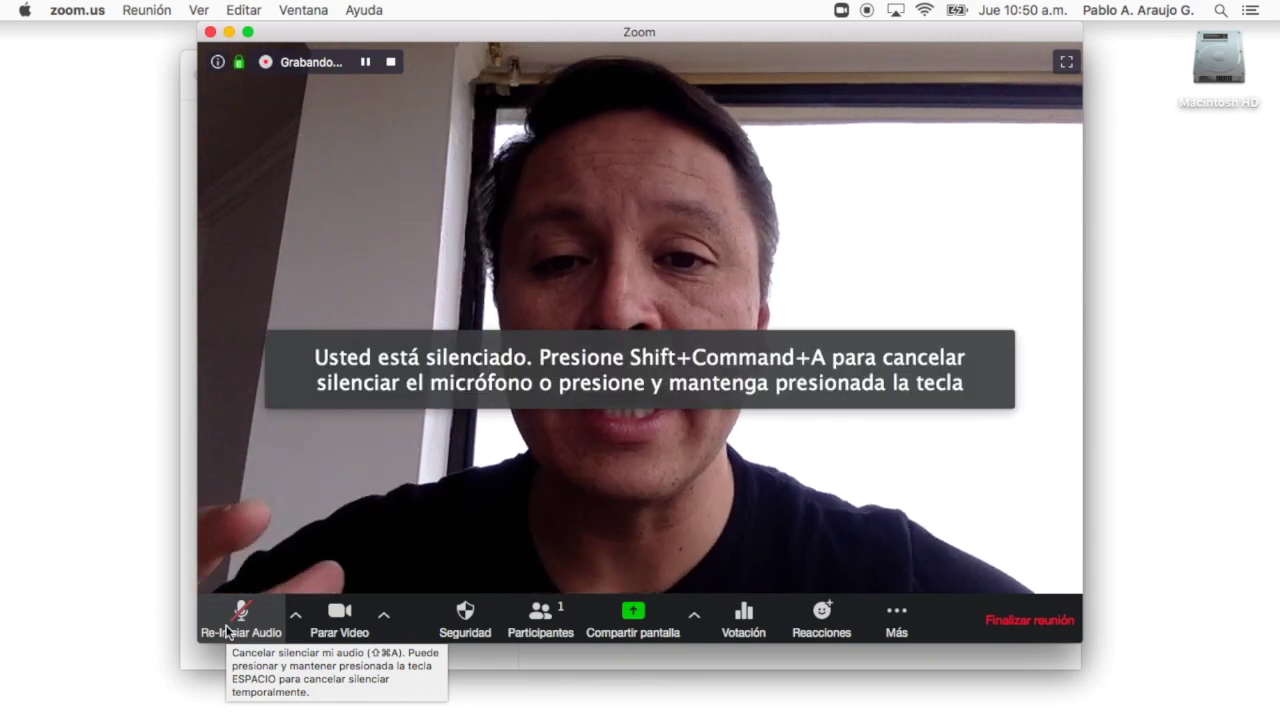
pyautogui.click(239, 618)
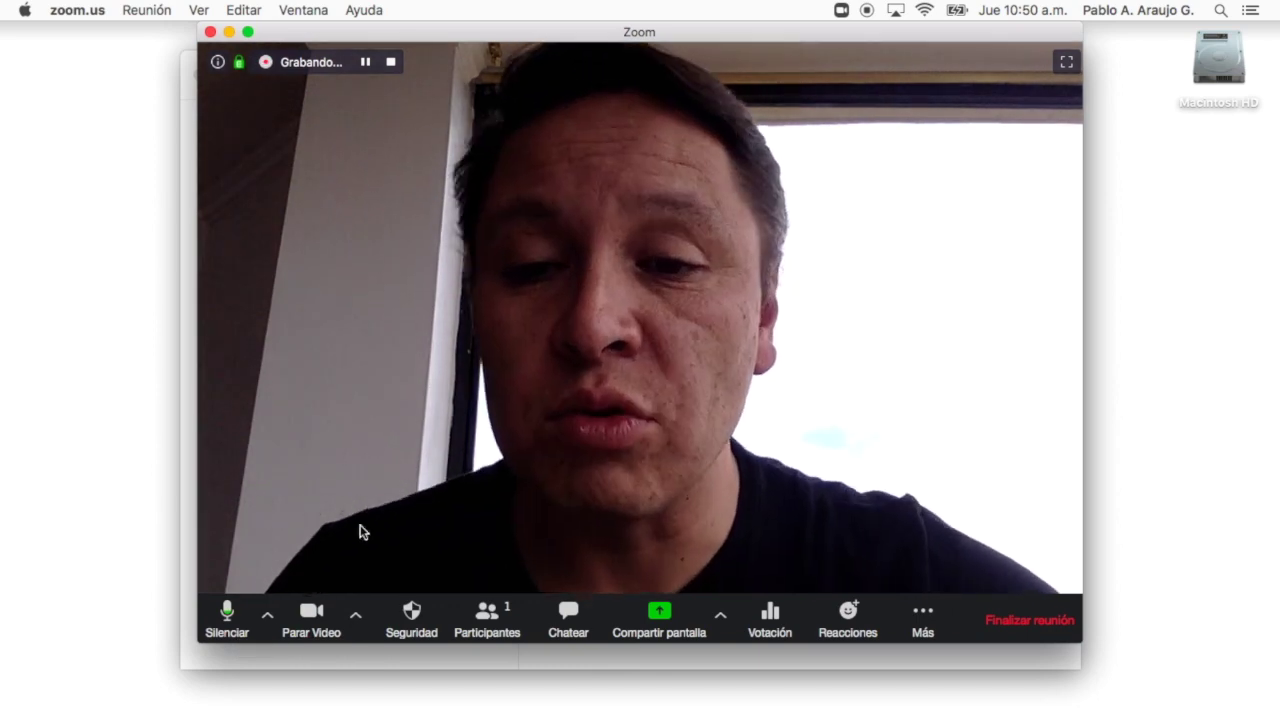
# Check the camera options, and switch the video off and back on.
pyautogui.click(354, 610)
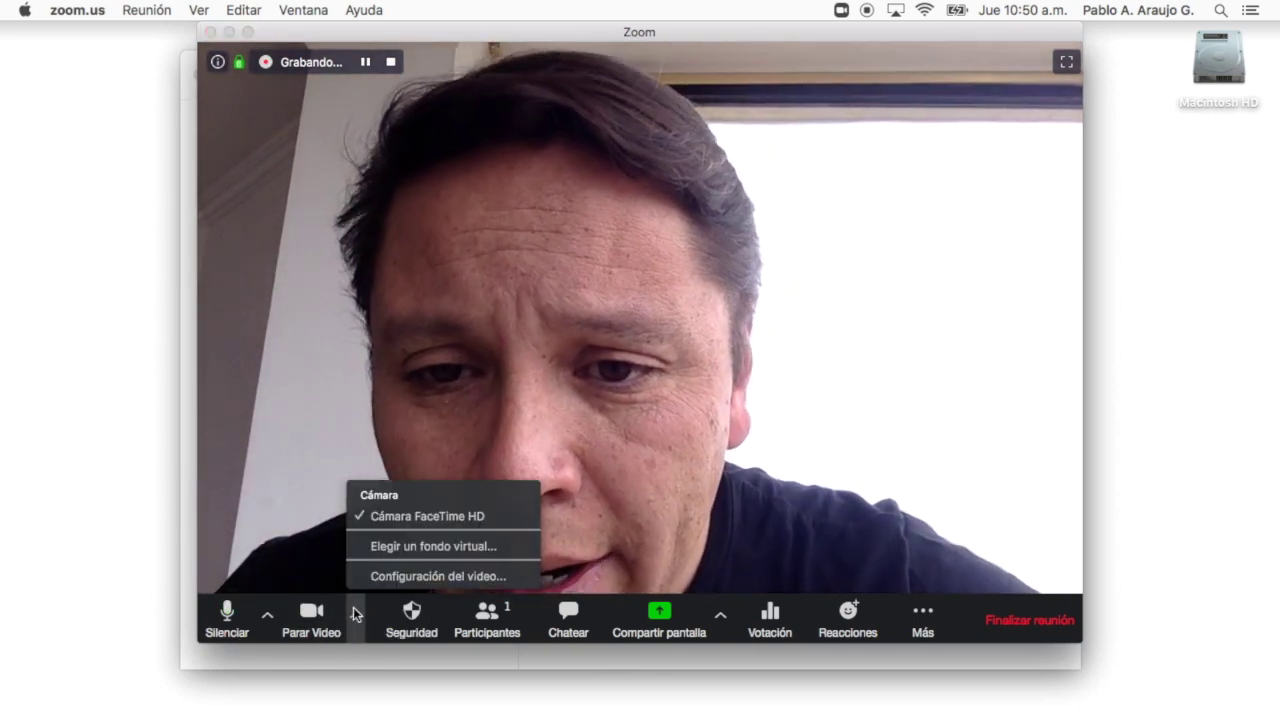
pyautogui.click(354, 612)
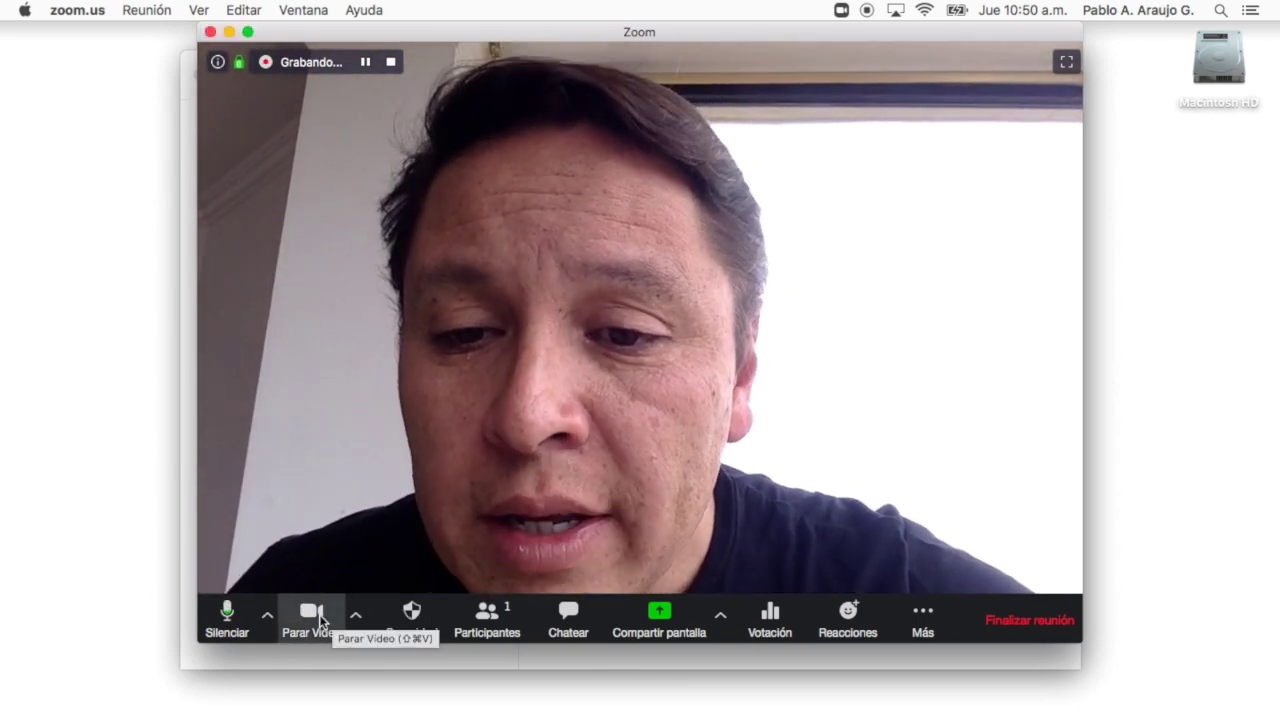
pyautogui.click(312, 615)
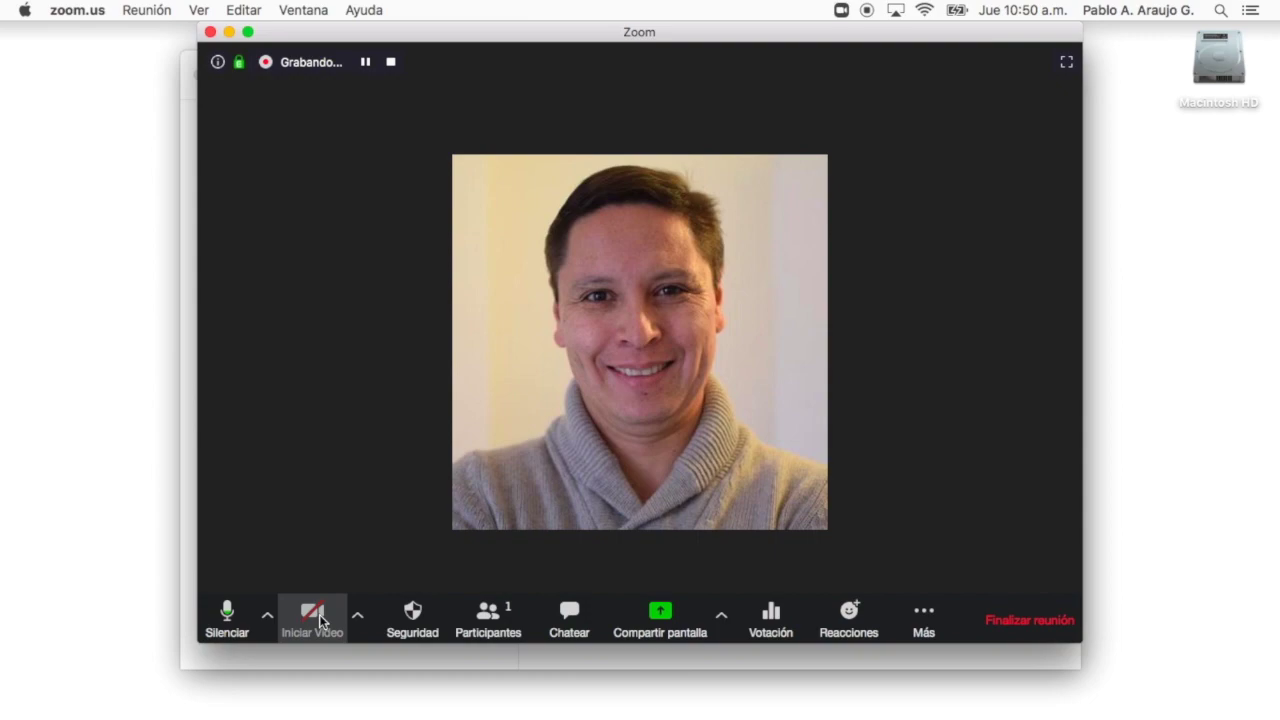
pyautogui.click(318, 618)
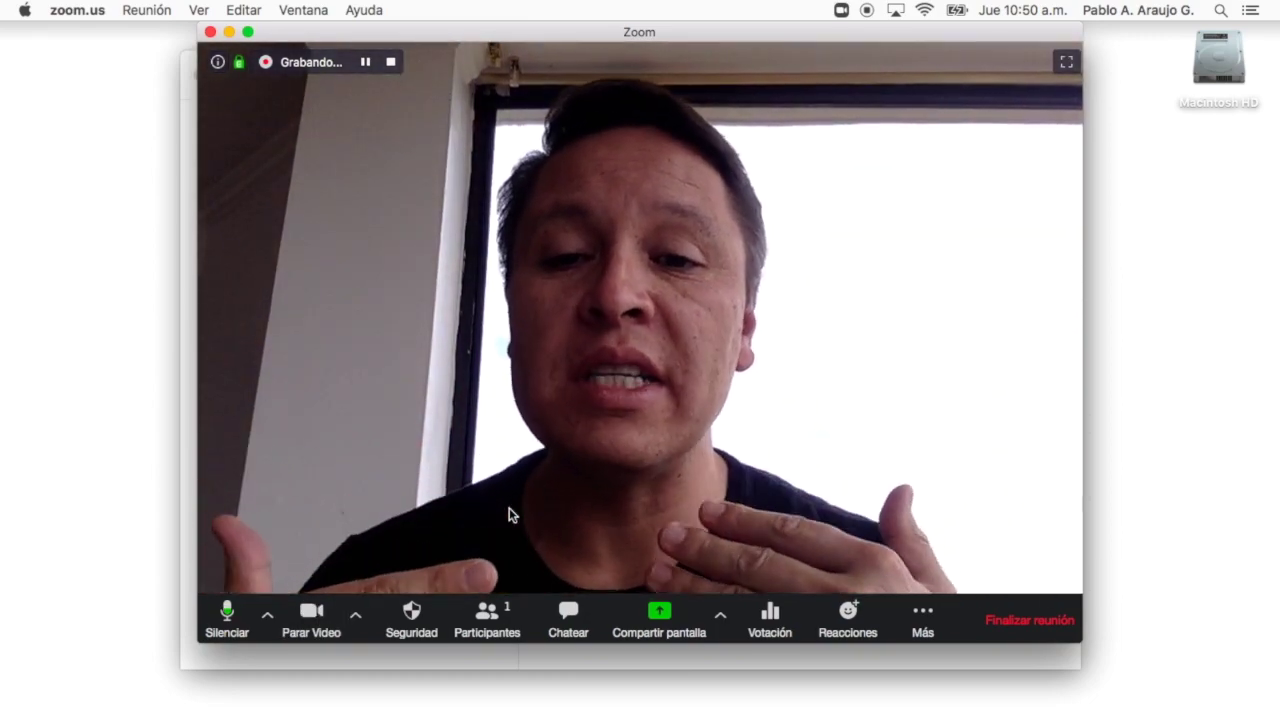
# Examine the participants list and the meeting's security options, closing each without changes.
pyautogui.moveTo(468, 626)
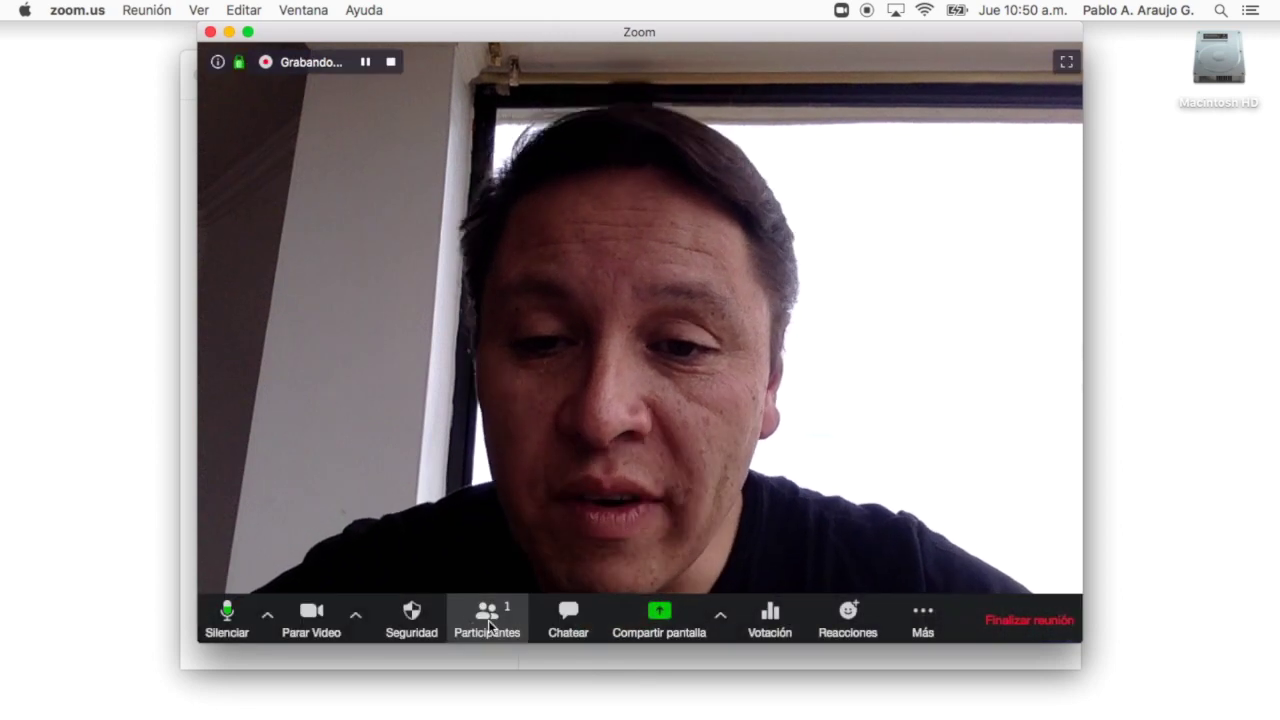
pyautogui.click(488, 620)
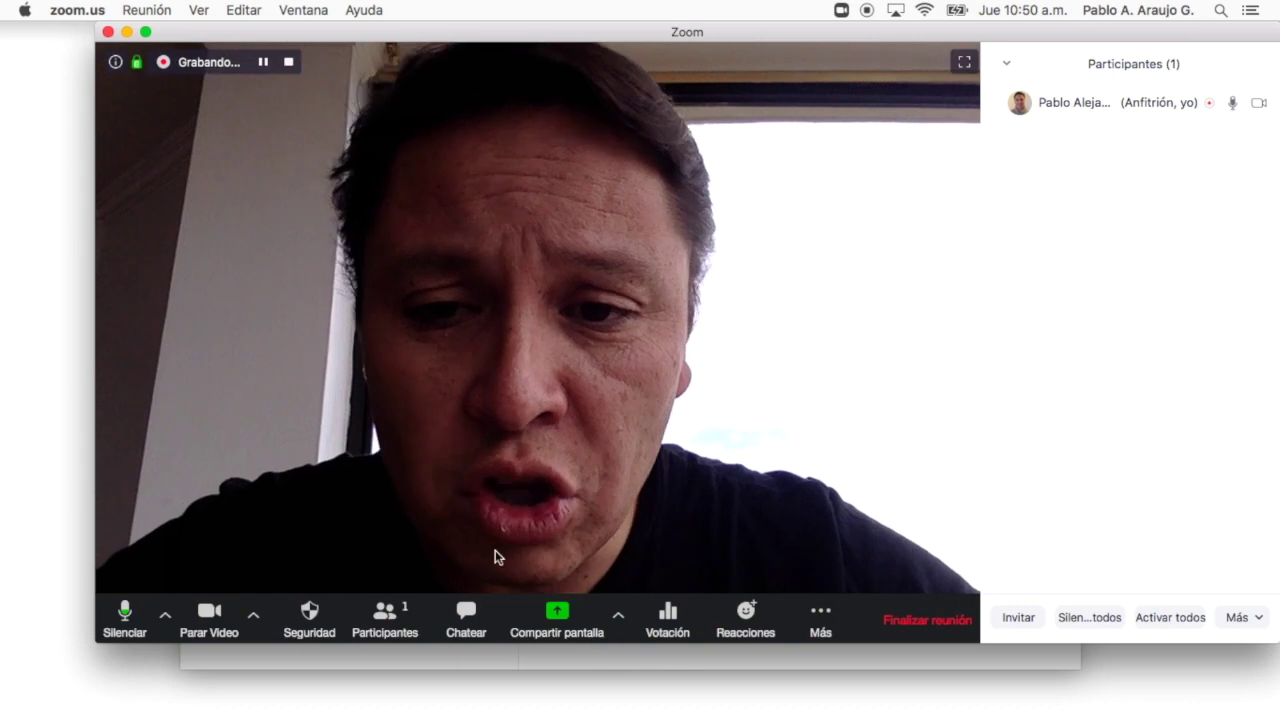
pyautogui.click(395, 606)
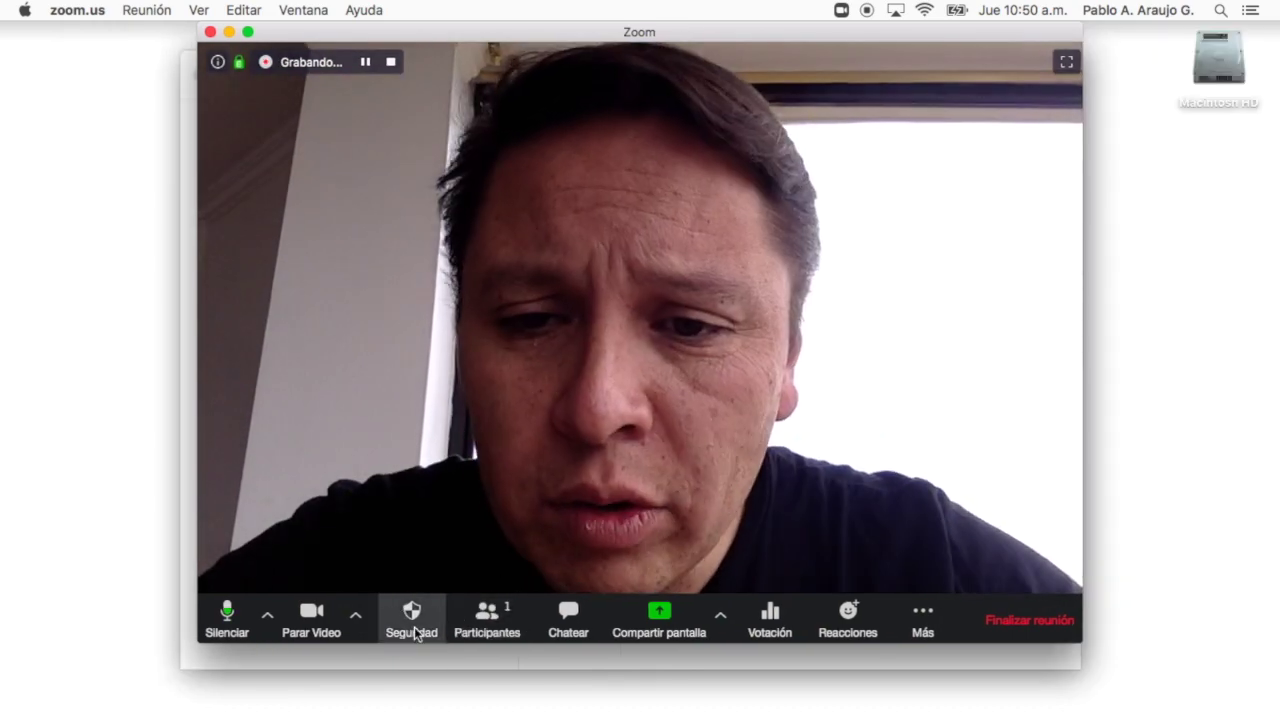
pyautogui.click(415, 626)
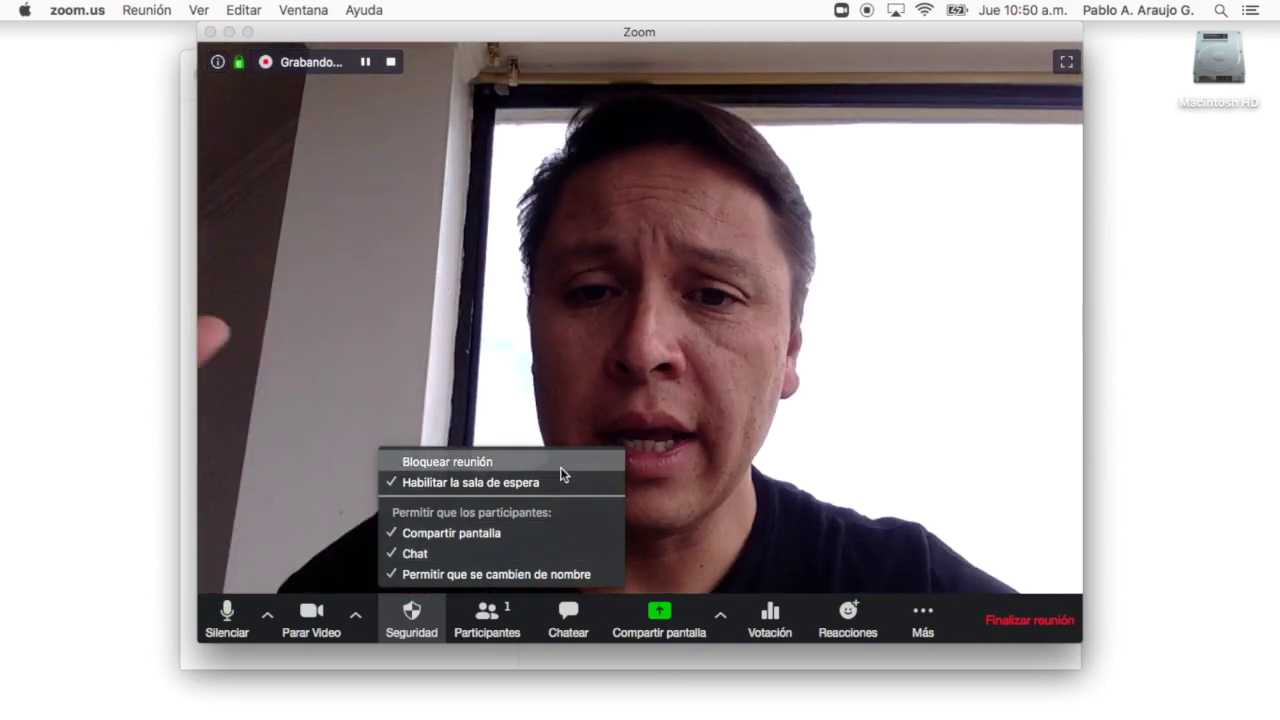
pyautogui.click(735, 428)
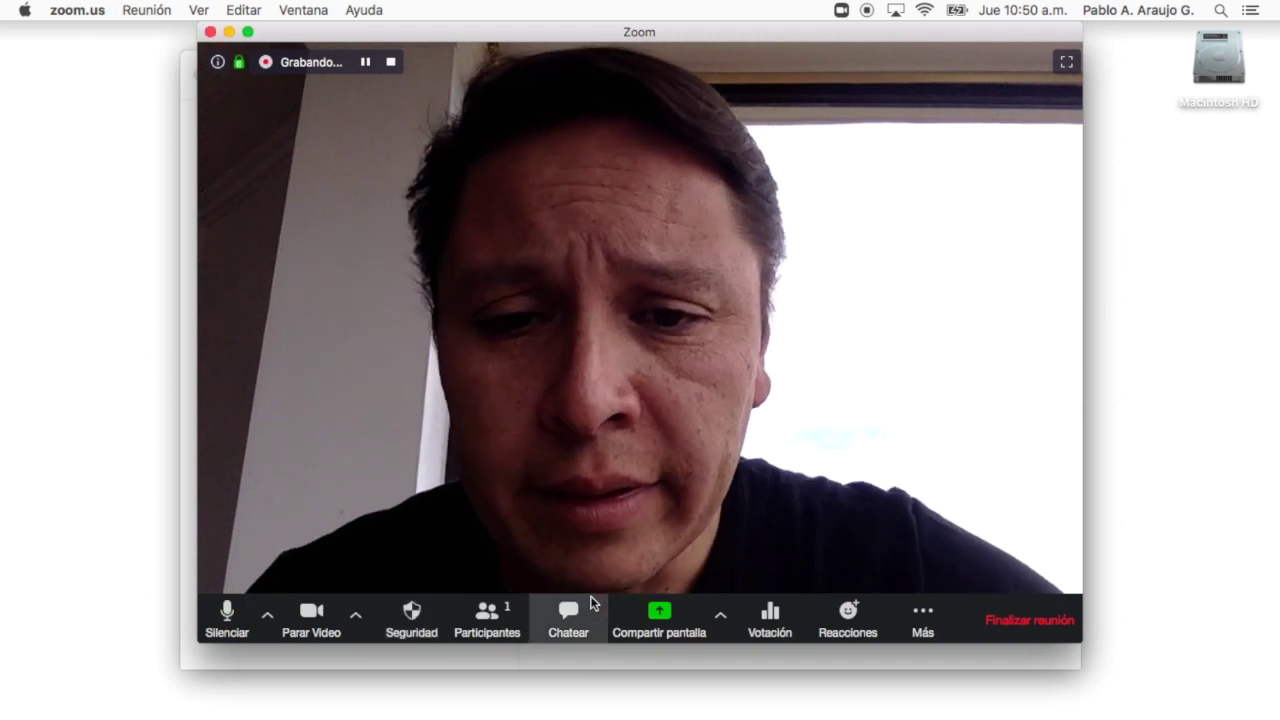
# View the meeting chat, close it and examine the screen sharing options.
pyautogui.click(568, 613)
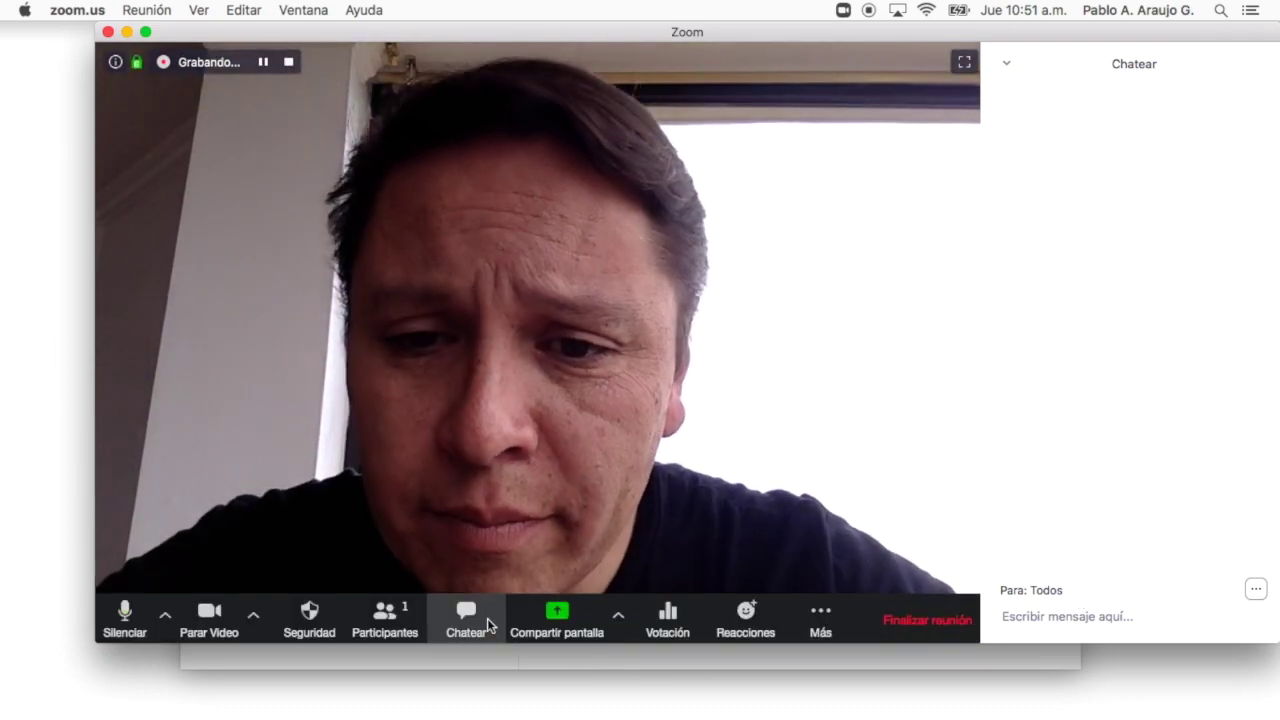
pyautogui.click(487, 620)
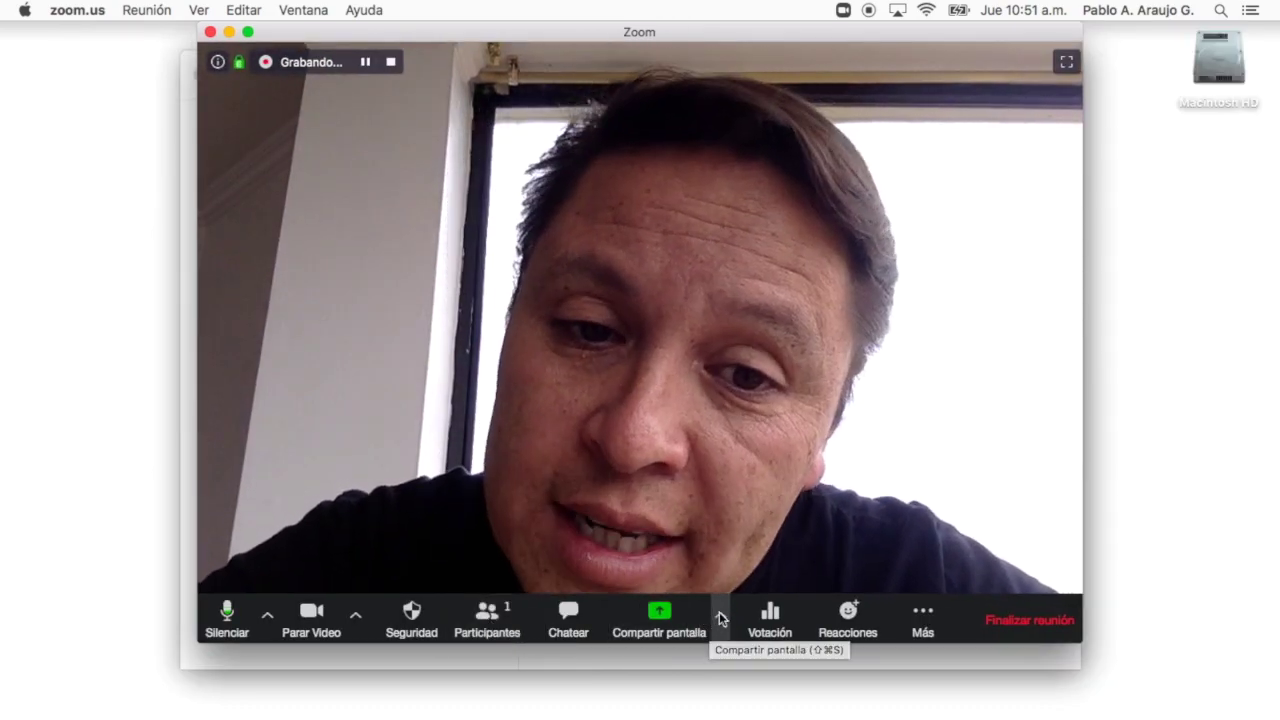
pyautogui.click(720, 616)
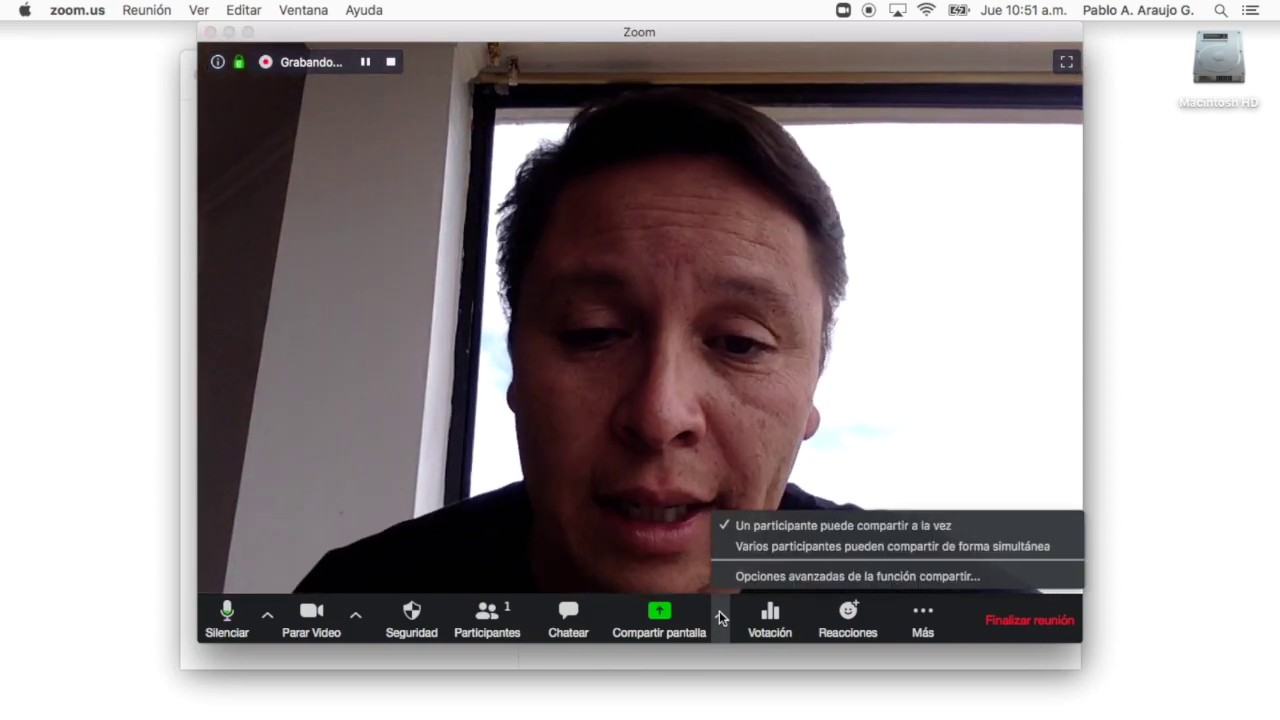